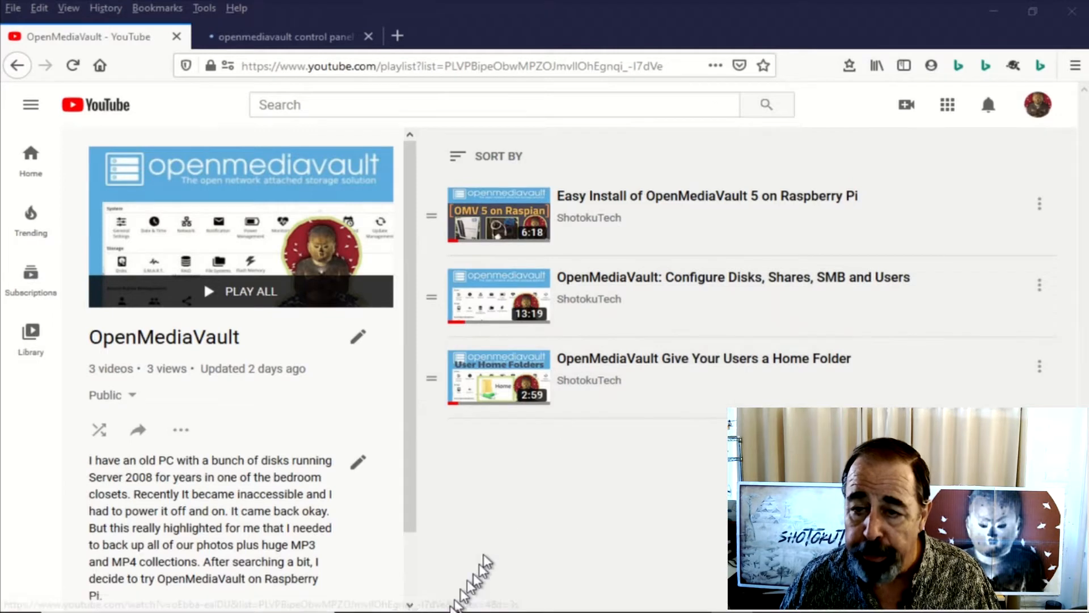
Step: Switch to the Getting_Started-OMV5.pdf guide and look through its pages
{"action": "left_click", "coordinate": [440, 611]}
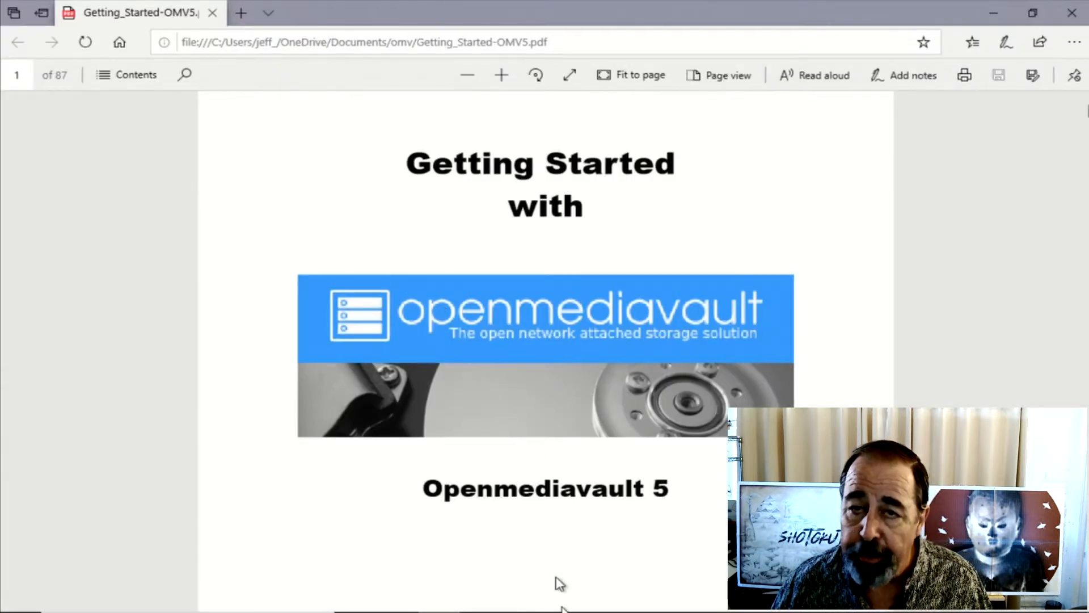
{"action": "scroll", "coordinate": [569, 522], "scroll_direction": "down", "scroll_amount": 5}
{"action": "scroll", "coordinate": [569, 521], "scroll_direction": "down", "scroll_amount": 15}
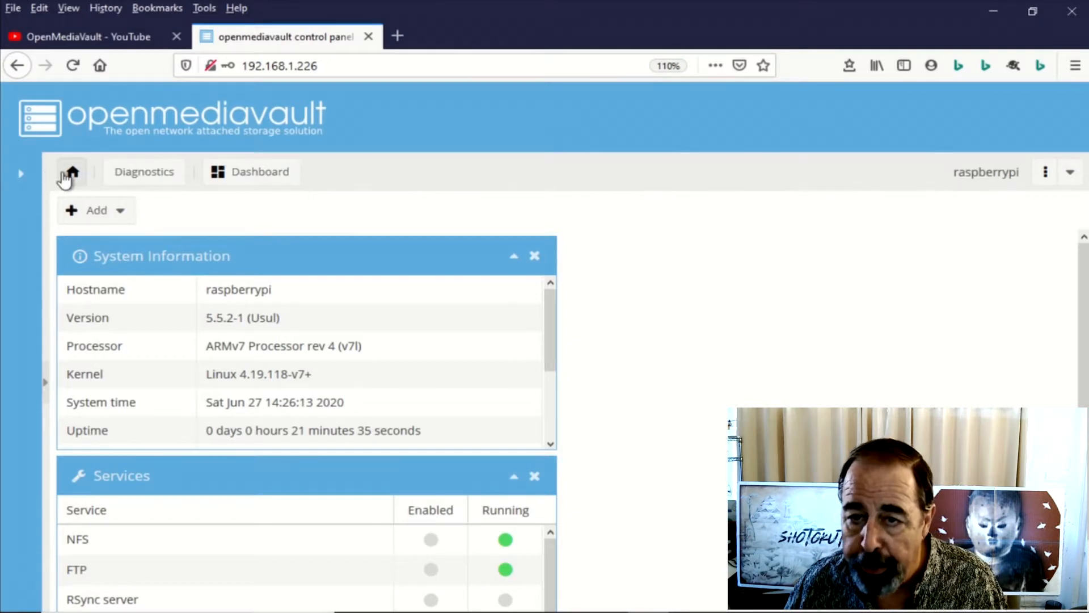
Step: Check the file systems list in the openmediavault control panel, and wipe the Elements 25A3 disk /dev/sdb
{"action": "left_click", "coordinate": [70, 174]}
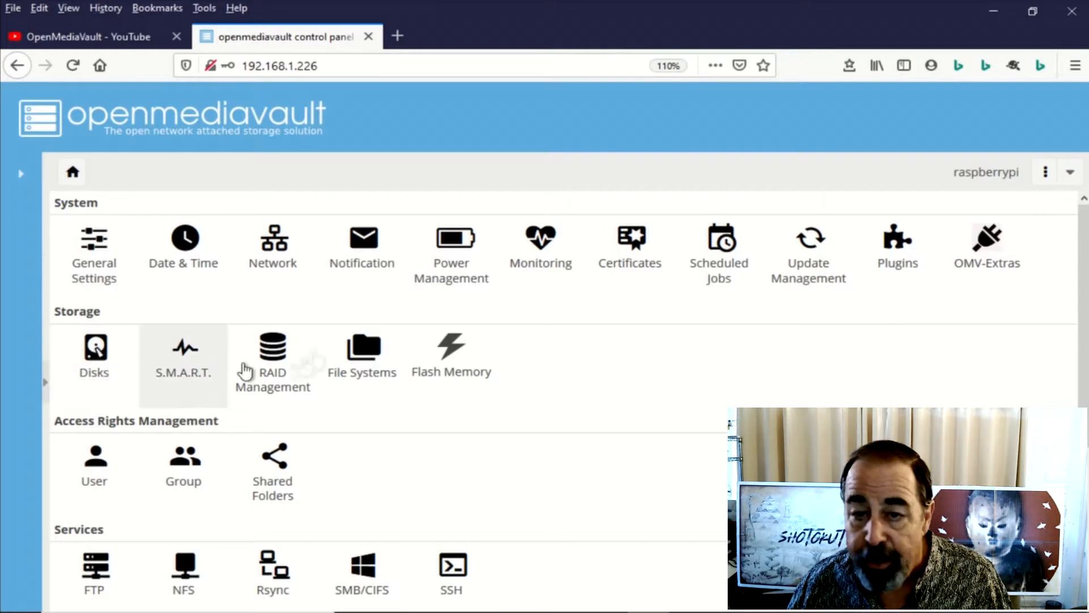
{"action": "left_click", "coordinate": [368, 360]}
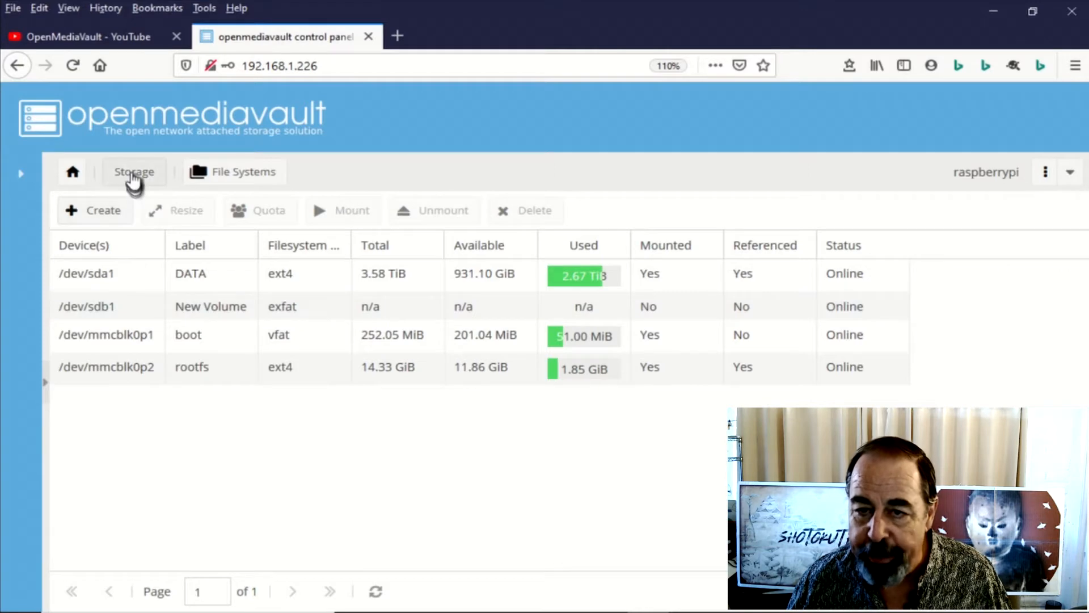
{"action": "left_click", "coordinate": [133, 176]}
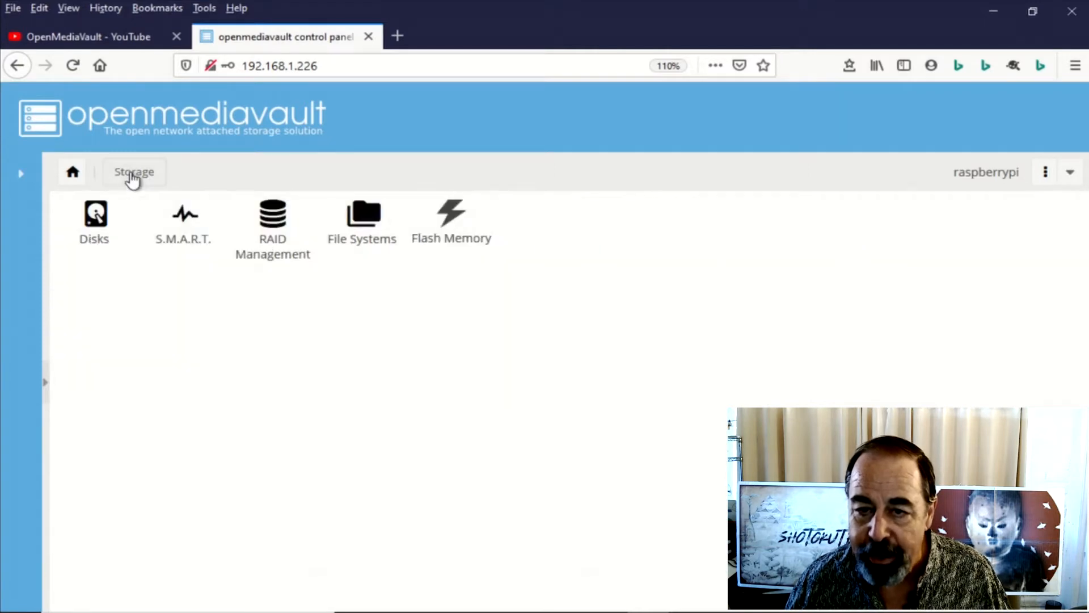
{"action": "left_click", "coordinate": [95, 215]}
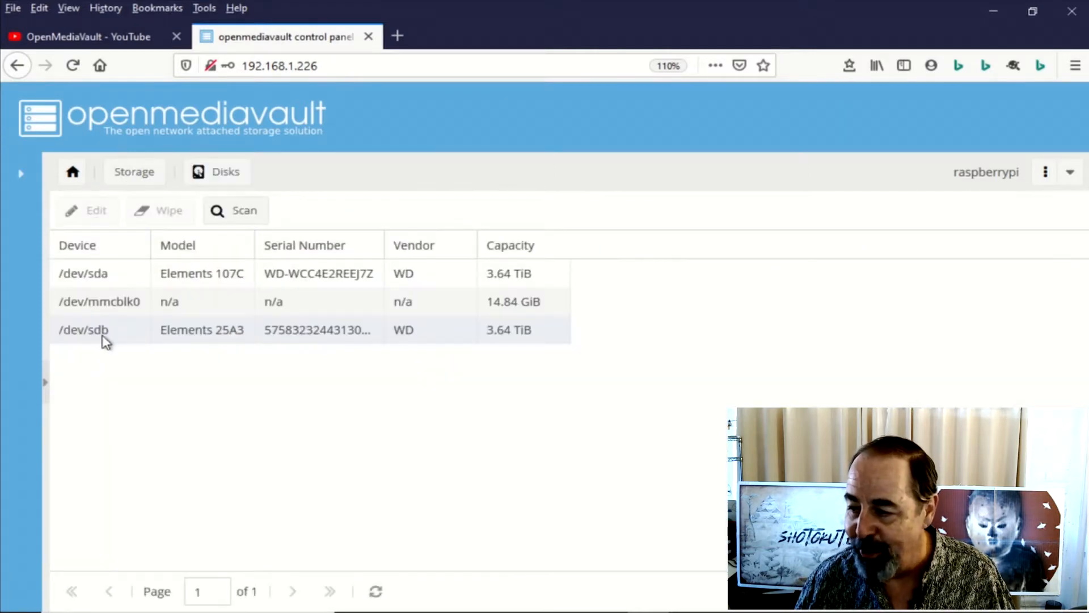
{"action": "left_click", "coordinate": [105, 339]}
{"action": "left_click", "coordinate": [154, 211]}
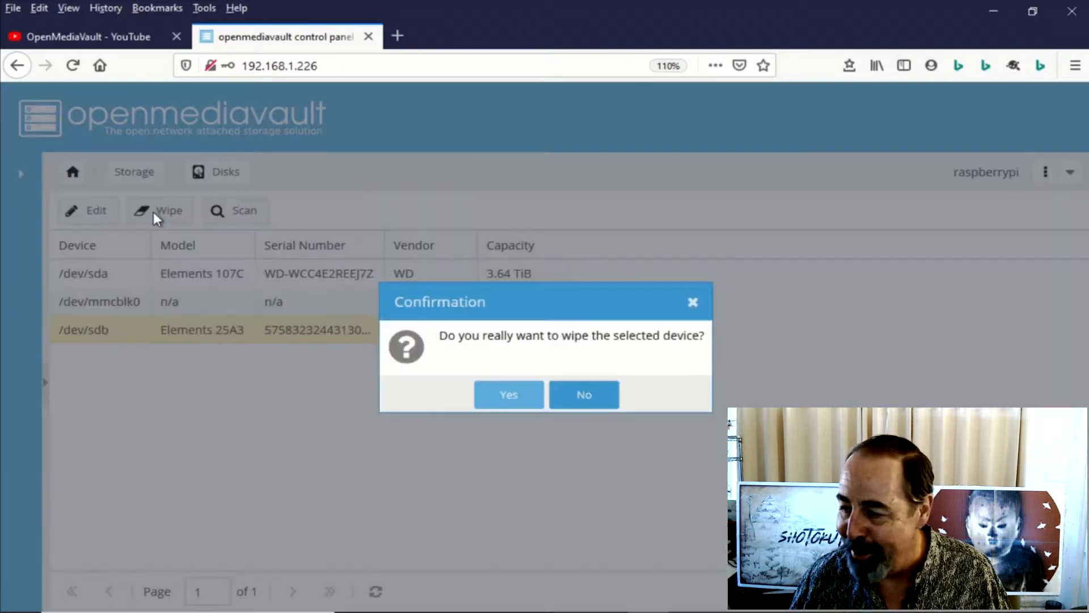
{"action": "left_click", "coordinate": [510, 398]}
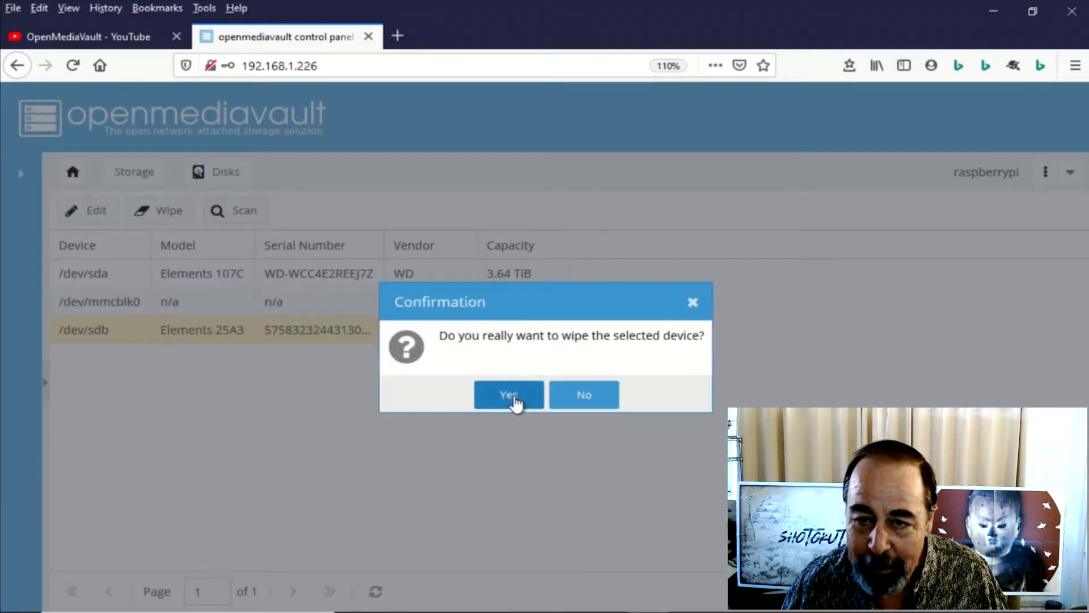
{"action": "left_click", "coordinate": [550, 401]}
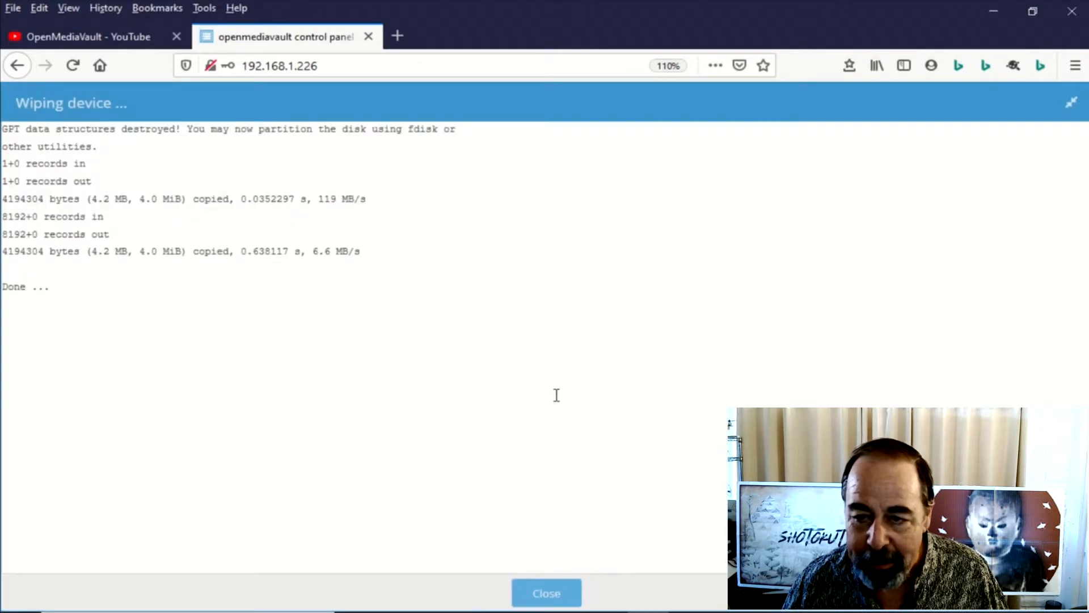
{"action": "left_click", "coordinate": [539, 594]}
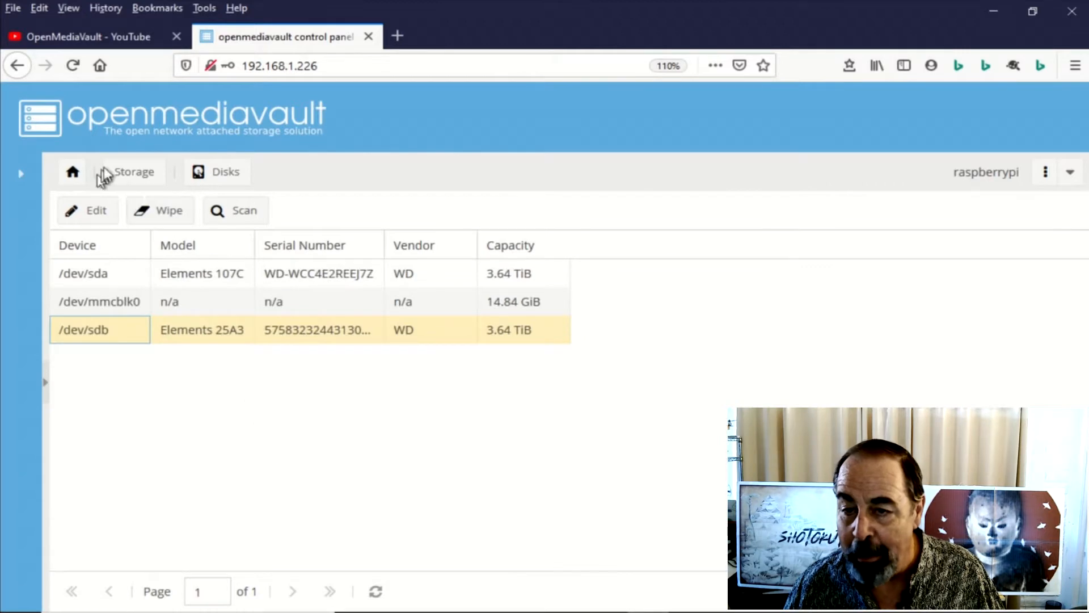
Step: Create an EXT4 file system labelled RSYNC on the Elements 25A3 device /dev/sdb
{"action": "left_click", "coordinate": [122, 174]}
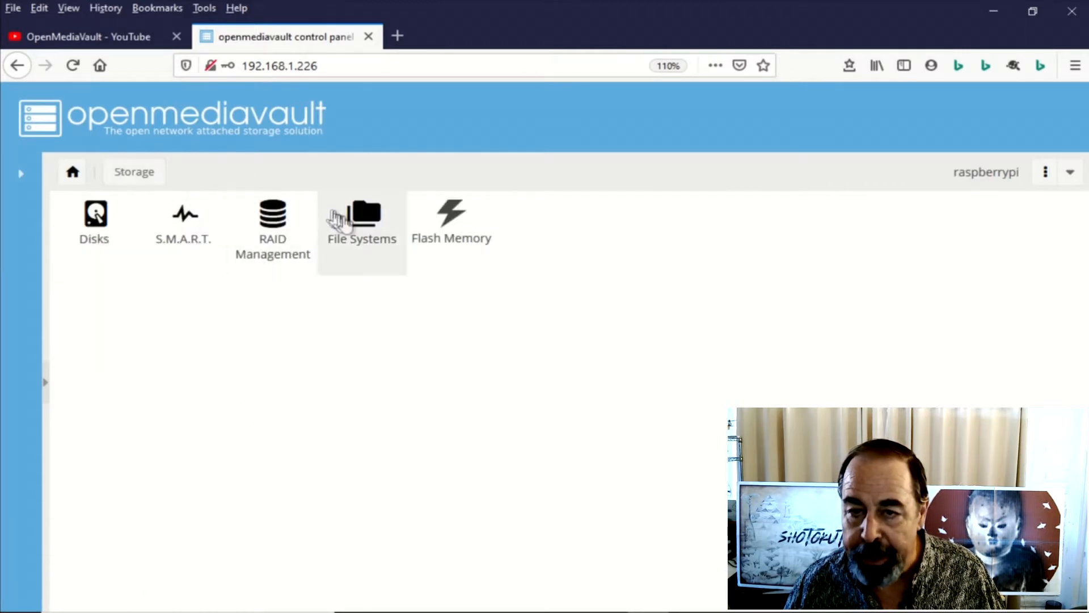
{"action": "left_click", "coordinate": [361, 226]}
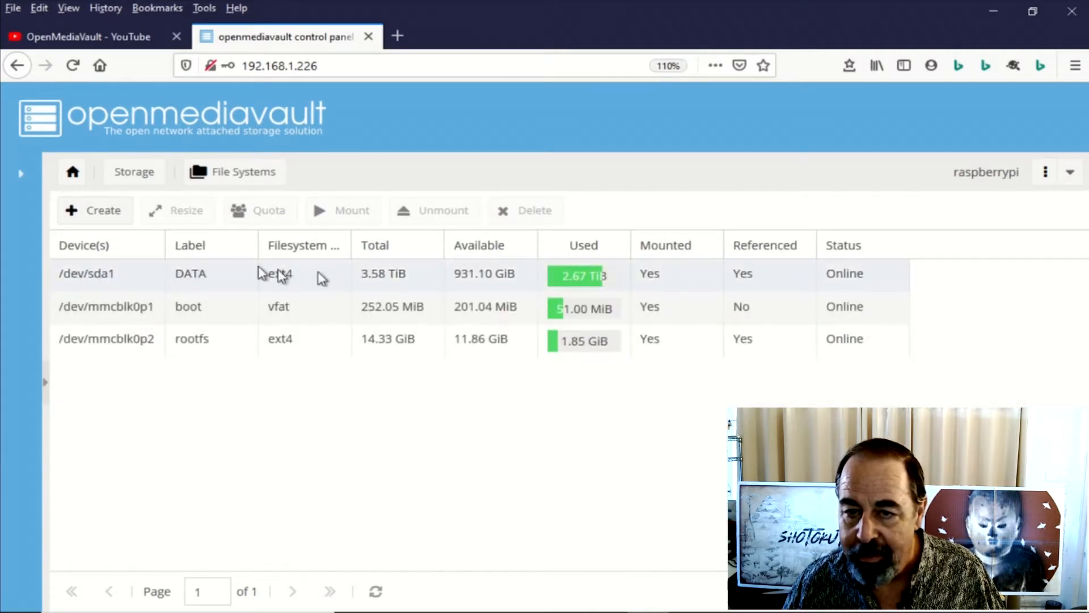
{"action": "left_click", "coordinate": [105, 219]}
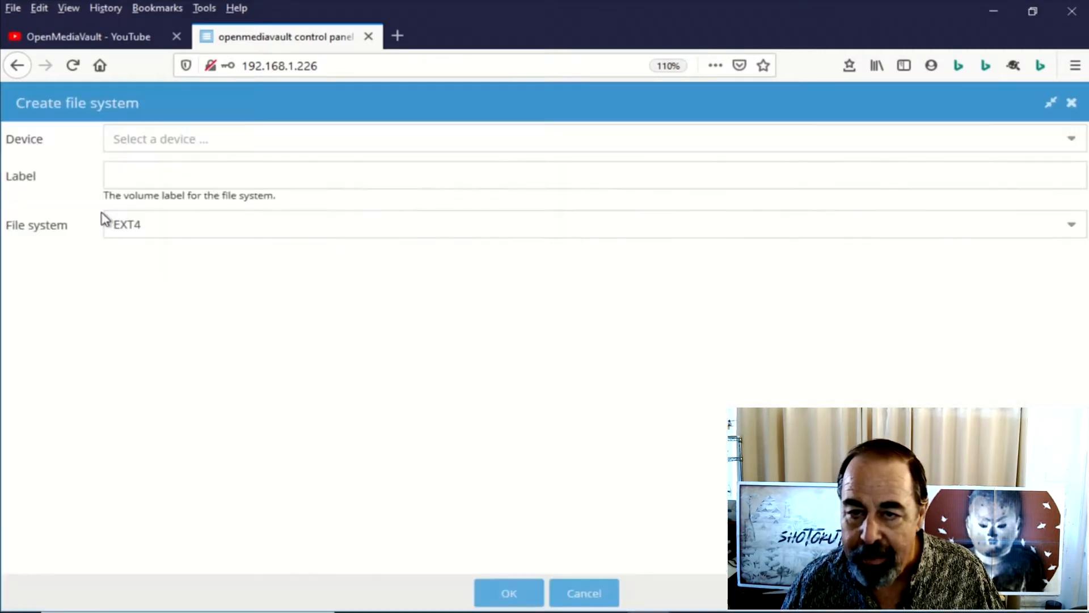
{"action": "left_click", "coordinate": [207, 143]}
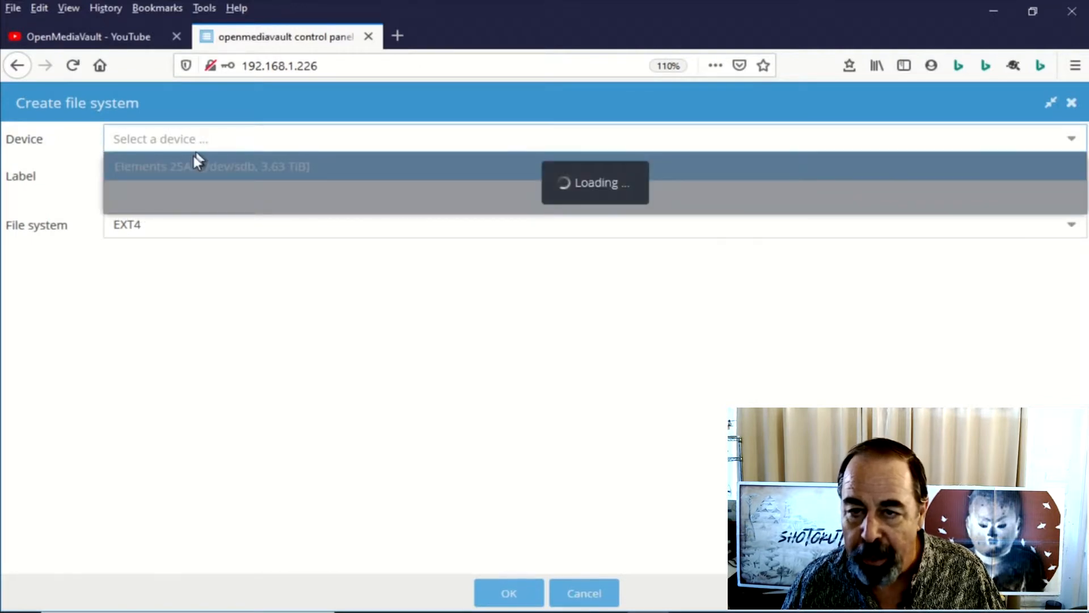
{"action": "left_click", "coordinate": [228, 175]}
{"action": "left_click", "coordinate": [229, 176]}
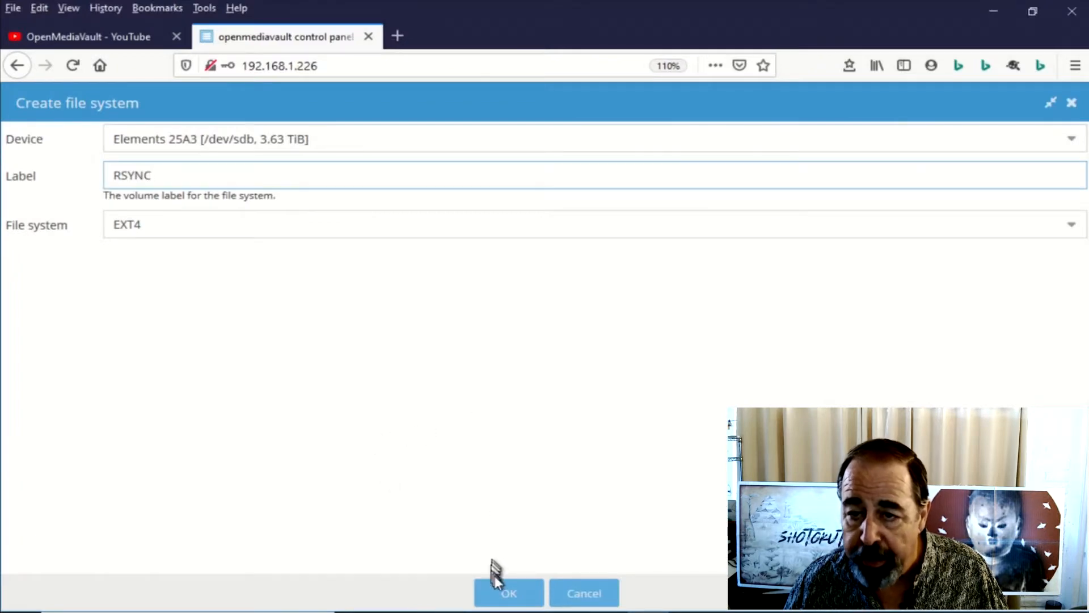
{"action": "left_click", "coordinate": [505, 592]}
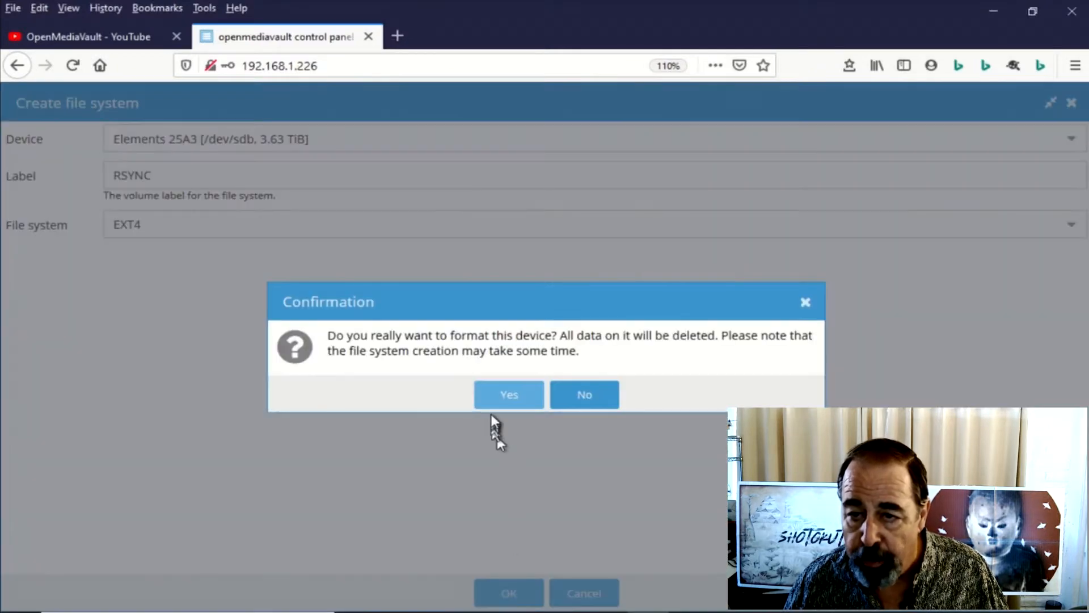
{"action": "left_click", "coordinate": [508, 396]}
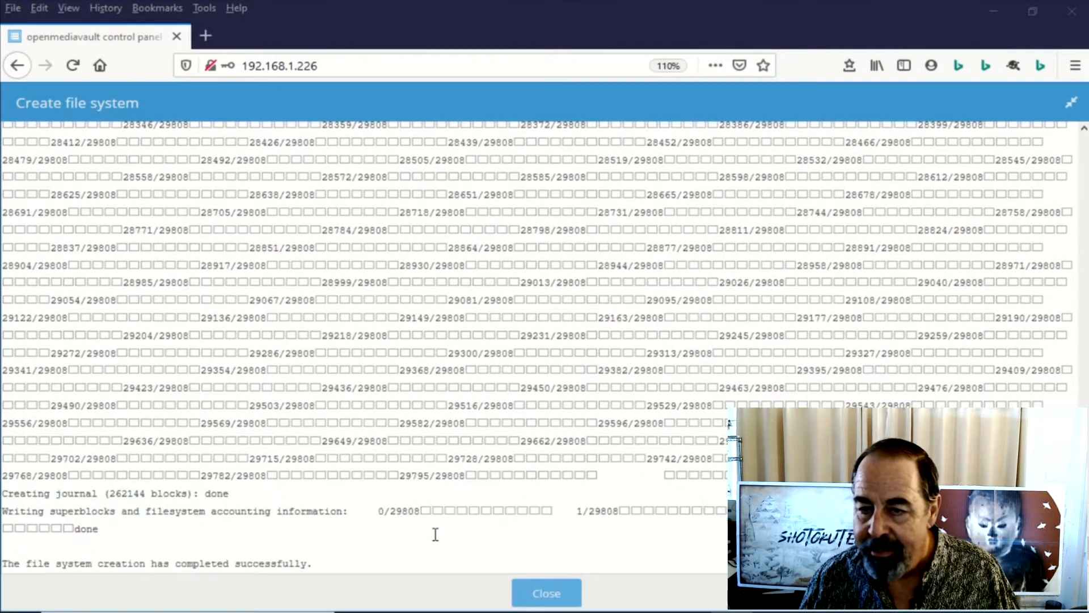
{"action": "left_click", "coordinate": [553, 597]}
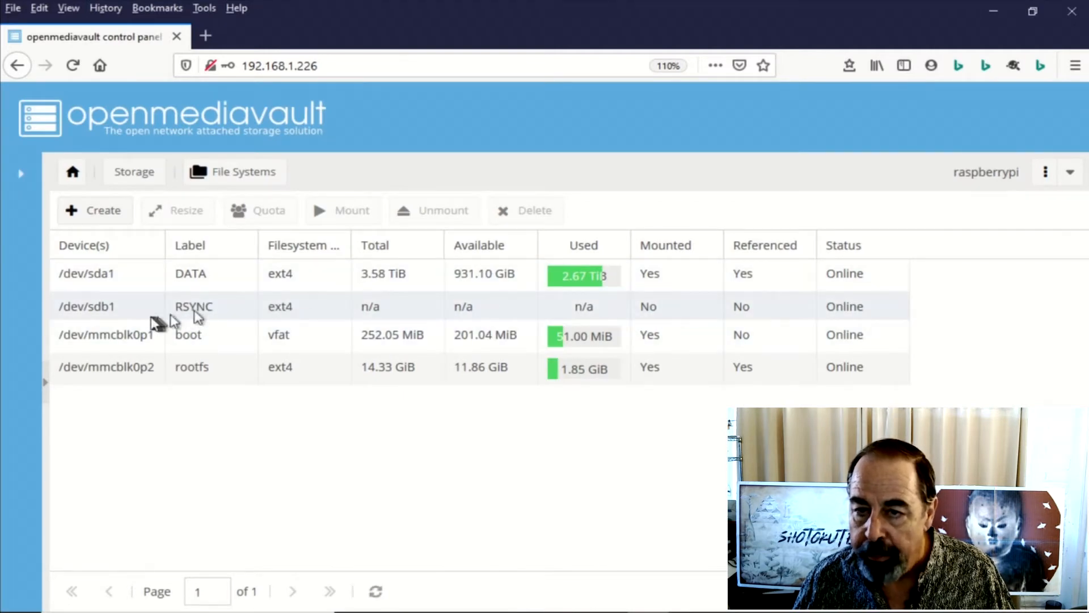
Step: Mount the RSYNC file system /dev/sdb1 and apply the configuration changes
{"action": "left_click", "coordinate": [132, 311]}
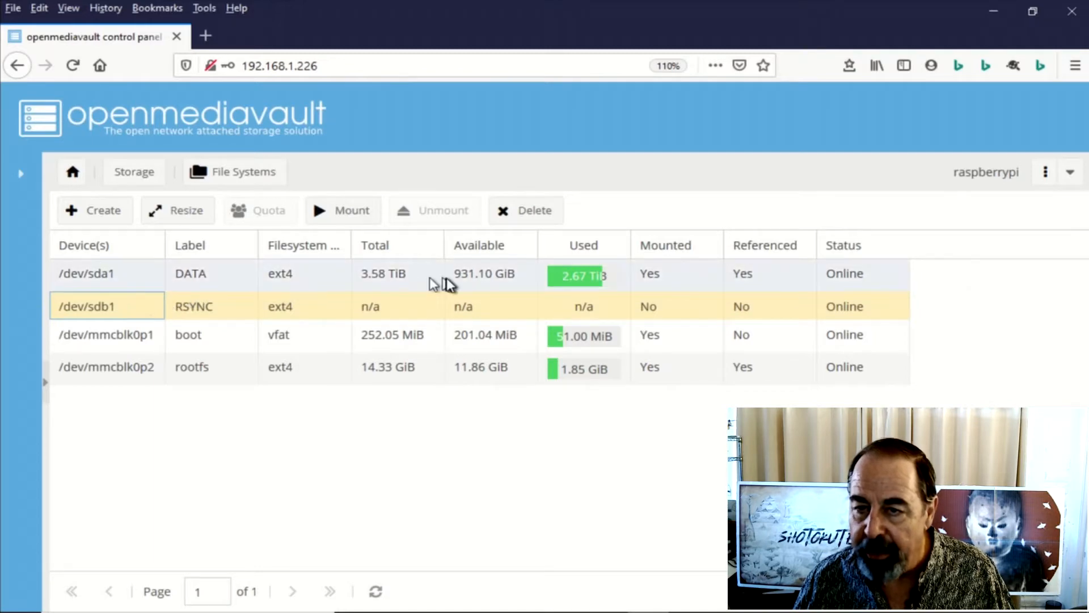
{"action": "left_click", "coordinate": [352, 211]}
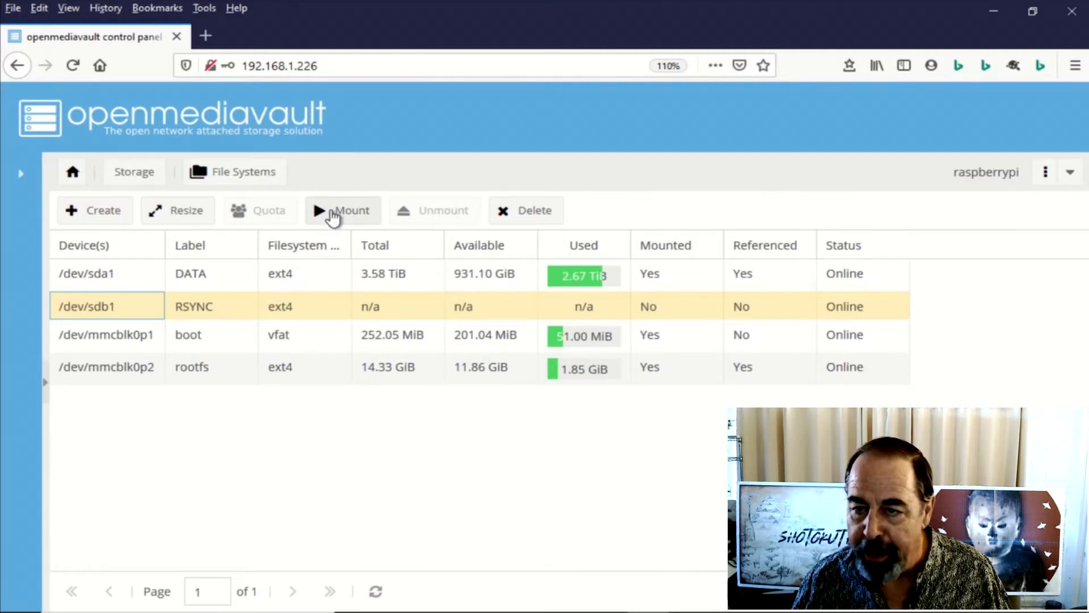
{"action": "left_click", "coordinate": [239, 176]}
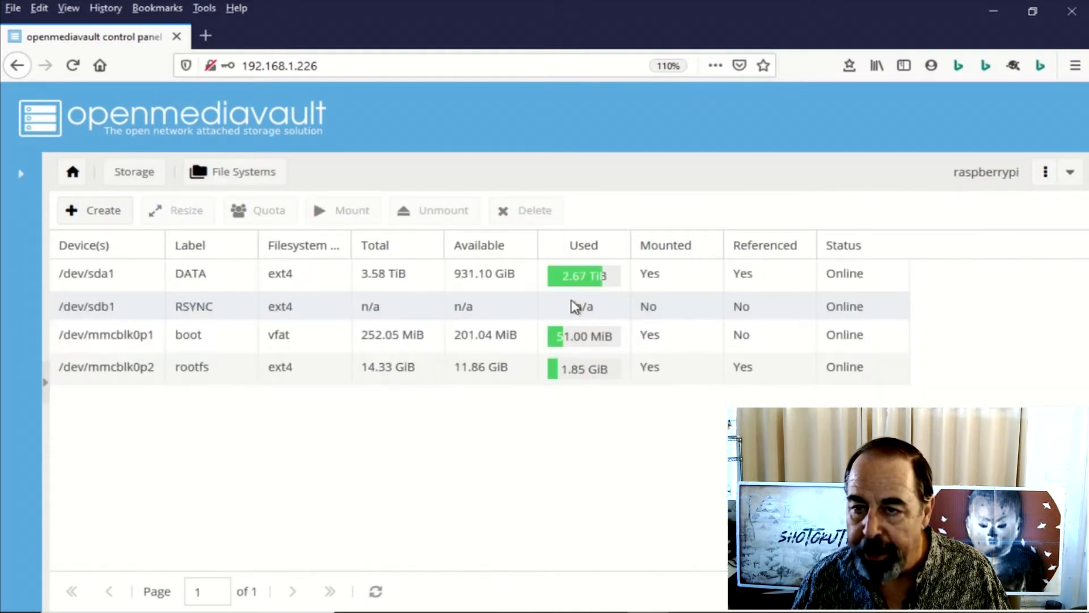
{"action": "left_click", "coordinate": [428, 307]}
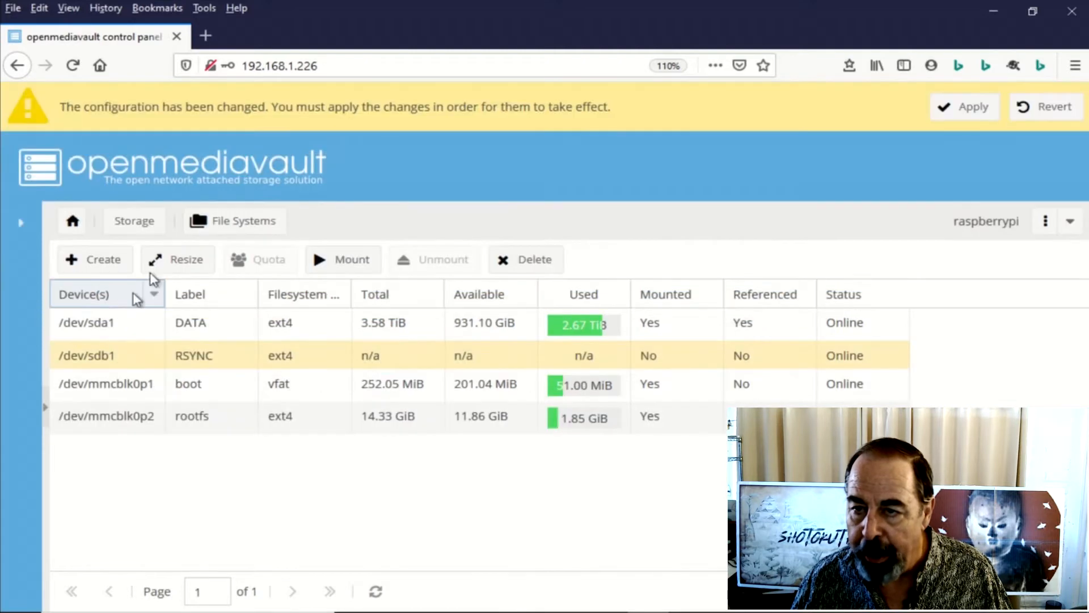
{"action": "left_click", "coordinate": [340, 259]}
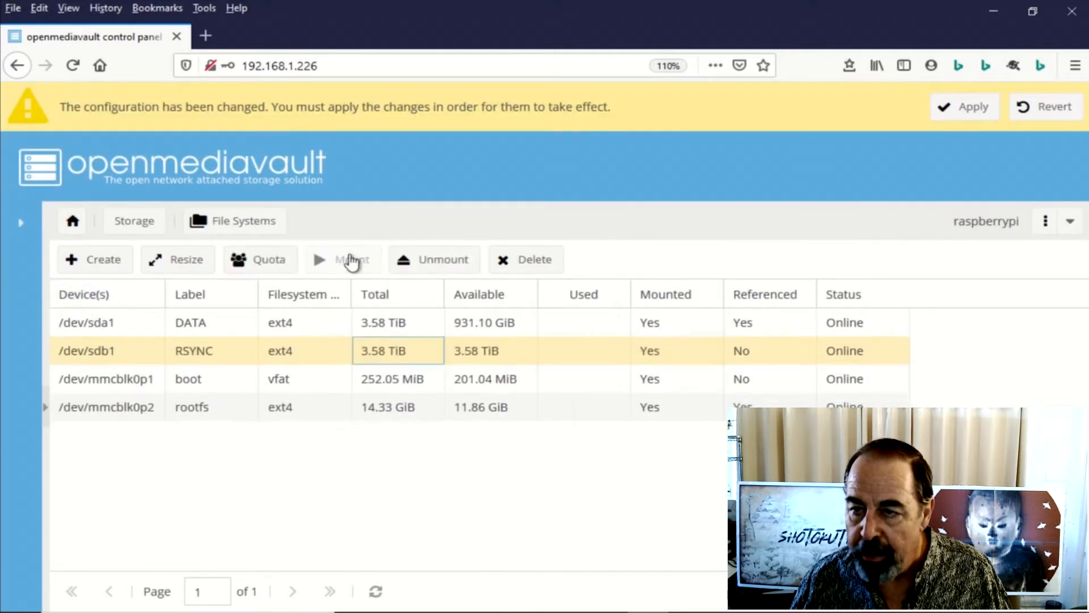
{"action": "left_click", "coordinate": [959, 114]}
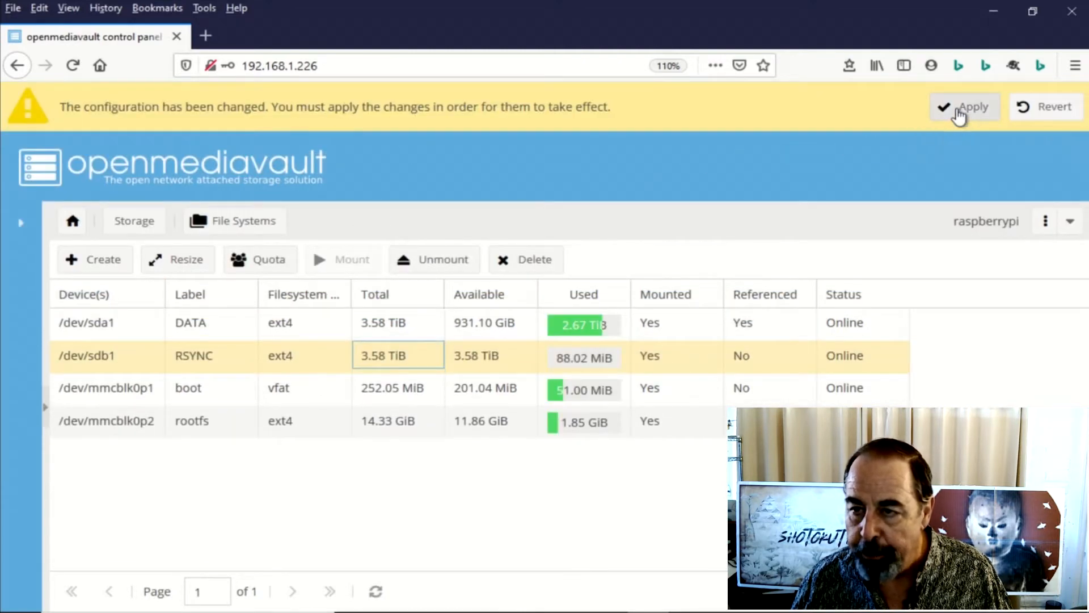
{"action": "left_click", "coordinate": [512, 391]}
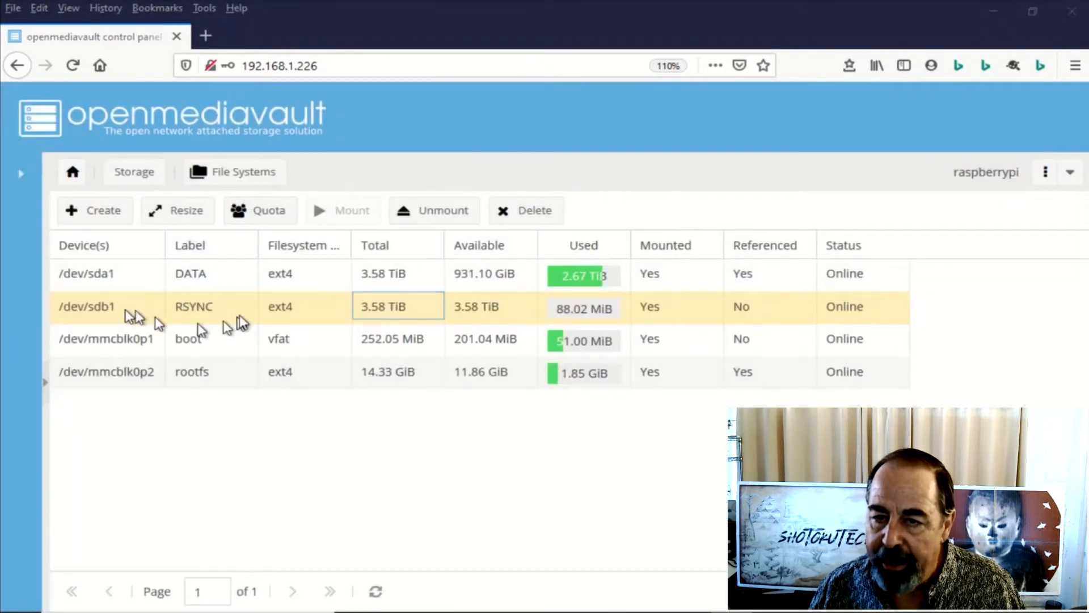
{"action": "left_click", "coordinate": [656, 315]}
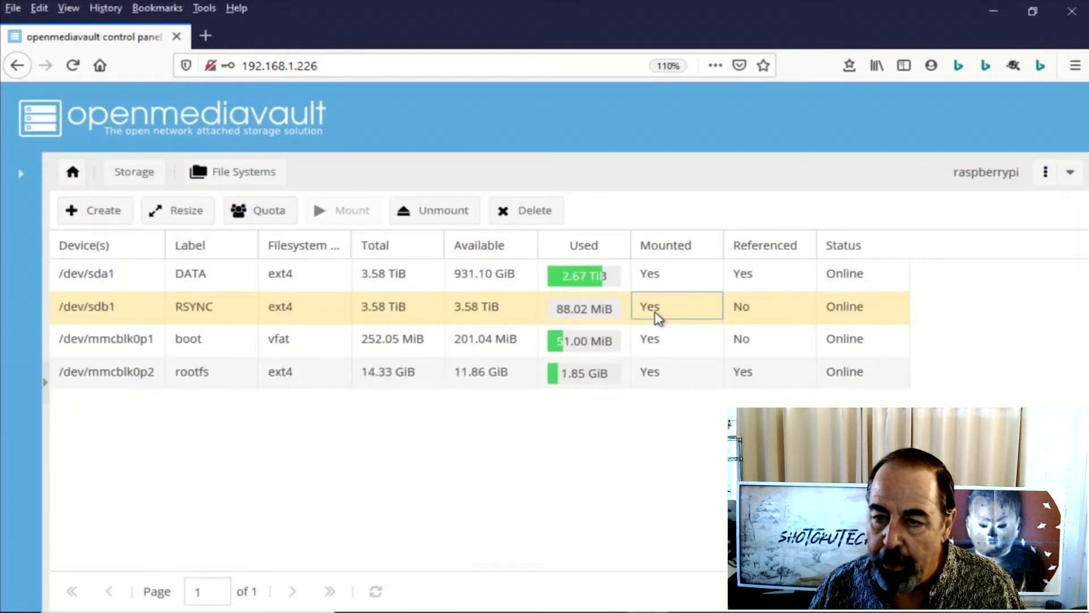
Step: Show the Mount Point column in the file systems table and widen it to fit the full paths
{"action": "right_click", "coordinate": [931, 251]}
{"action": "left_click", "coordinate": [931, 239]}
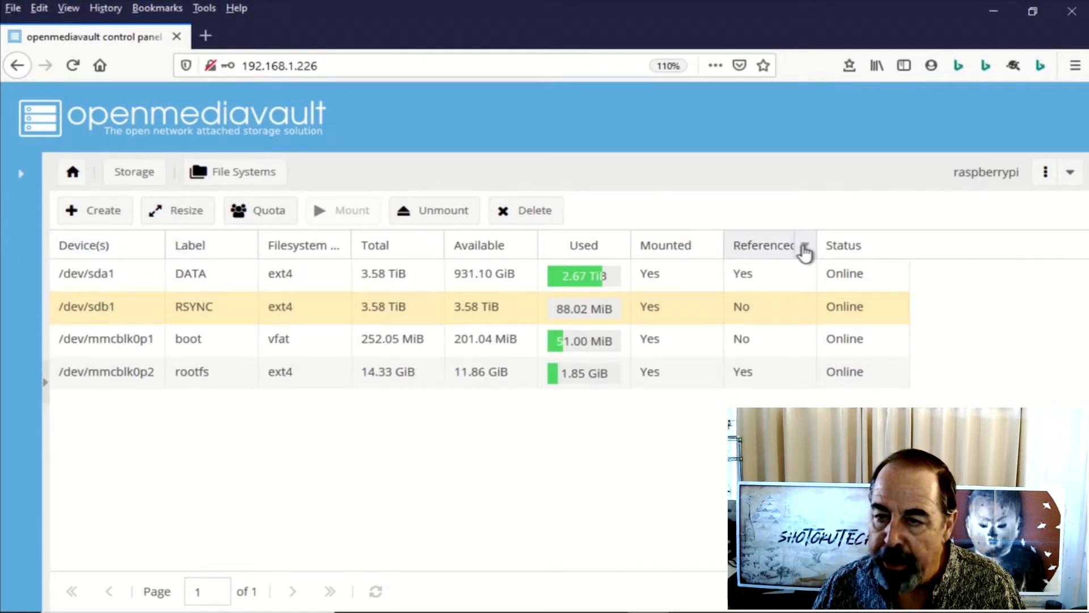
{"action": "left_click", "coordinate": [898, 247]}
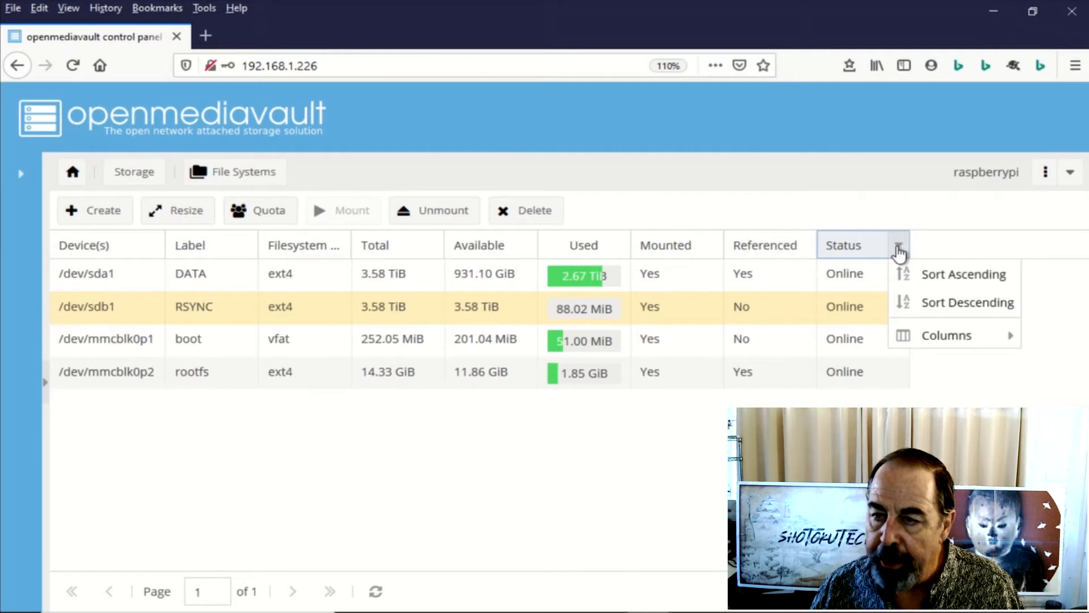
{"action": "mouse_move", "coordinate": [989, 351]}
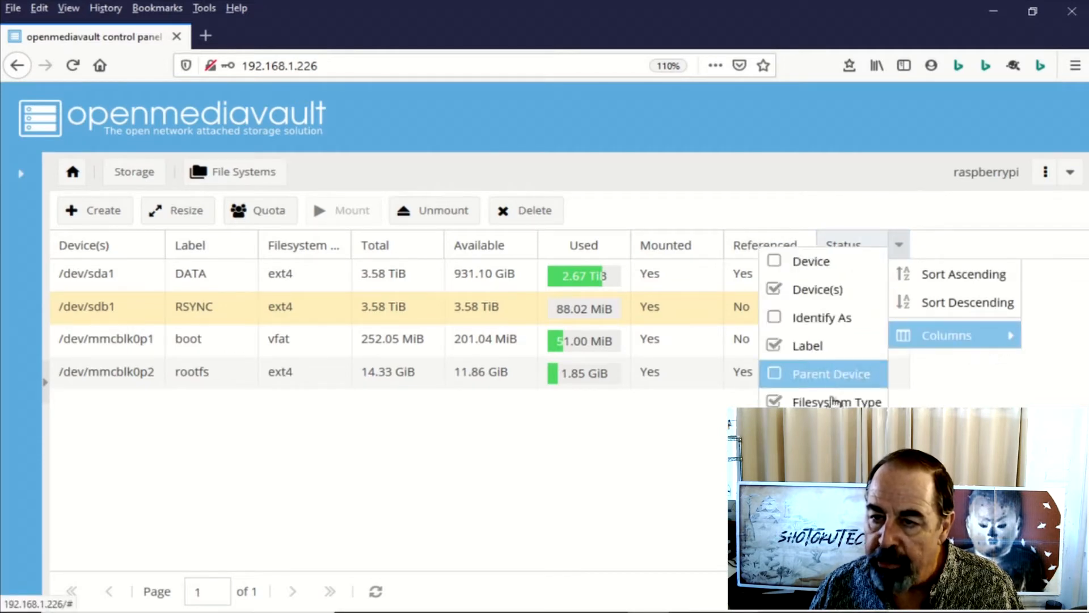
{"action": "left_click", "coordinate": [811, 542]}
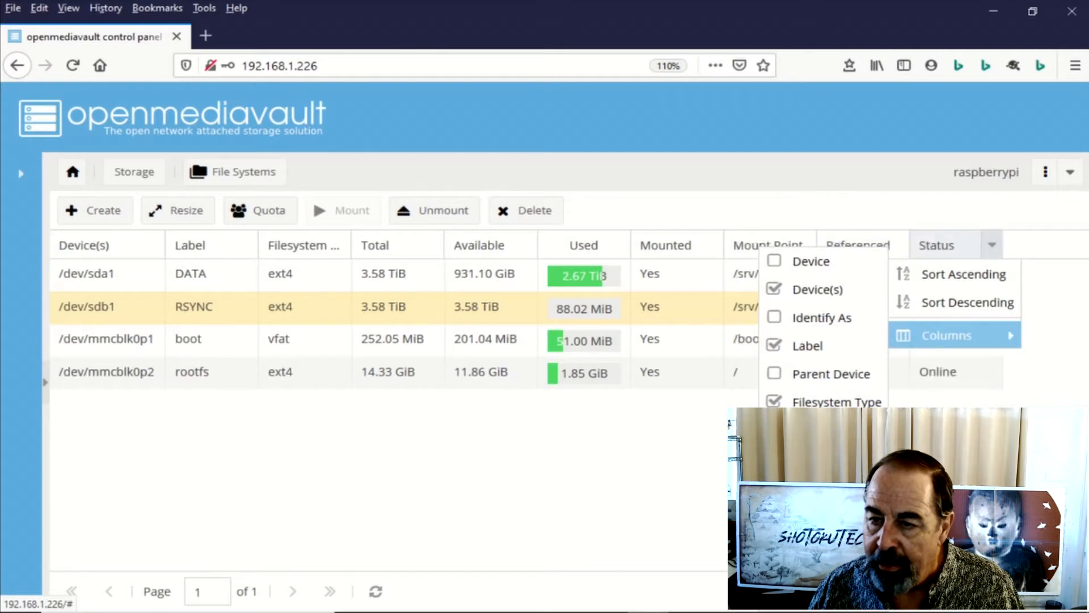
{"action": "left_click", "coordinate": [665, 523]}
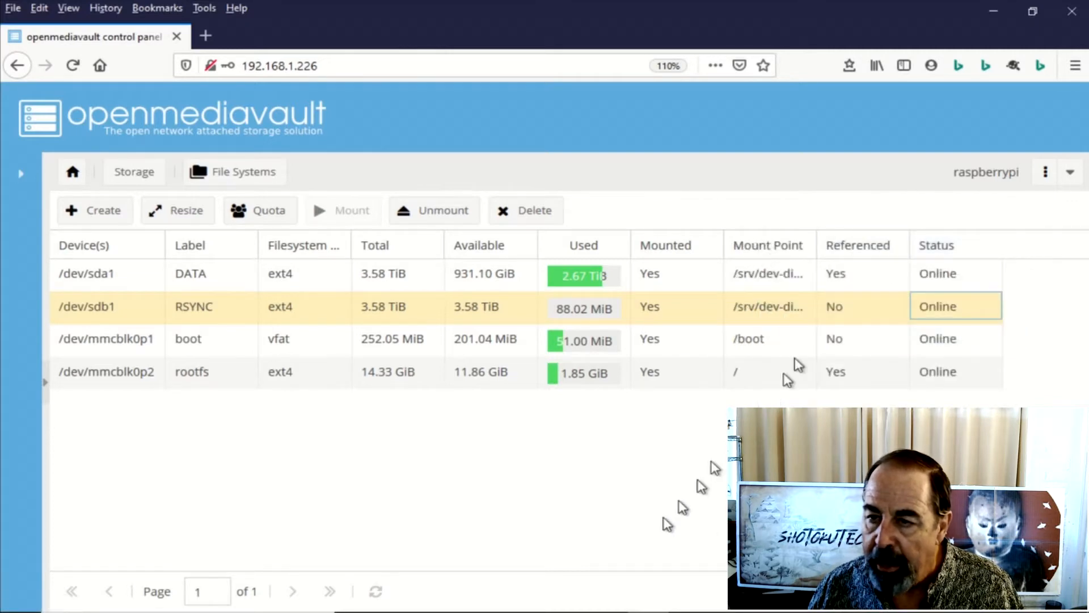
{"action": "left_click_drag", "start_coordinate": [810, 245], "coordinate": [959, 258]}
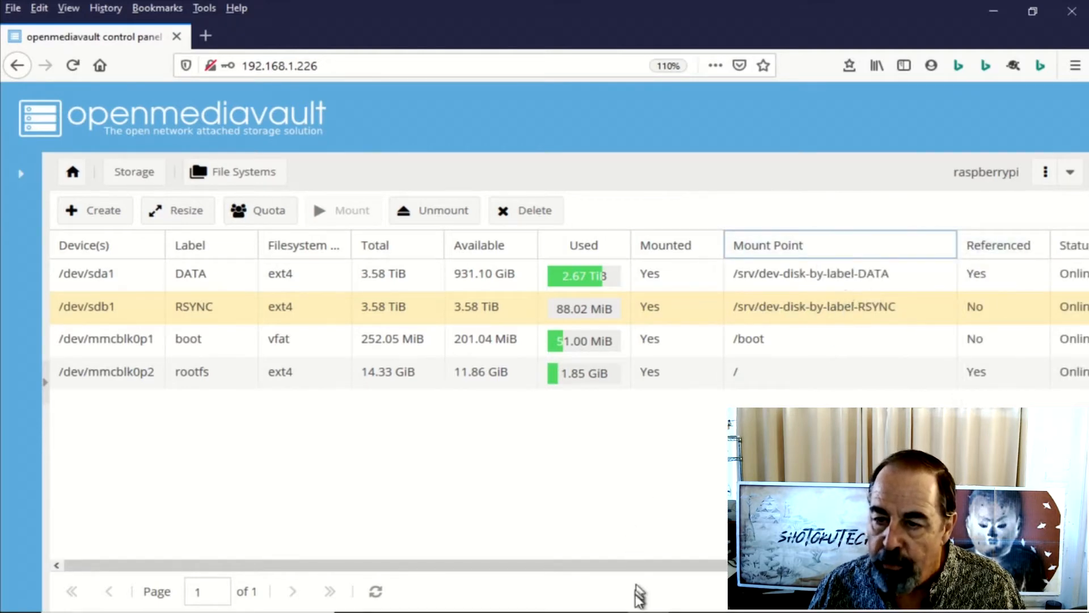
Step: Switch to the PDF guide and examine the example rsync command on page 59, including its --delete switch
{"action": "left_click", "coordinate": [443, 544]}
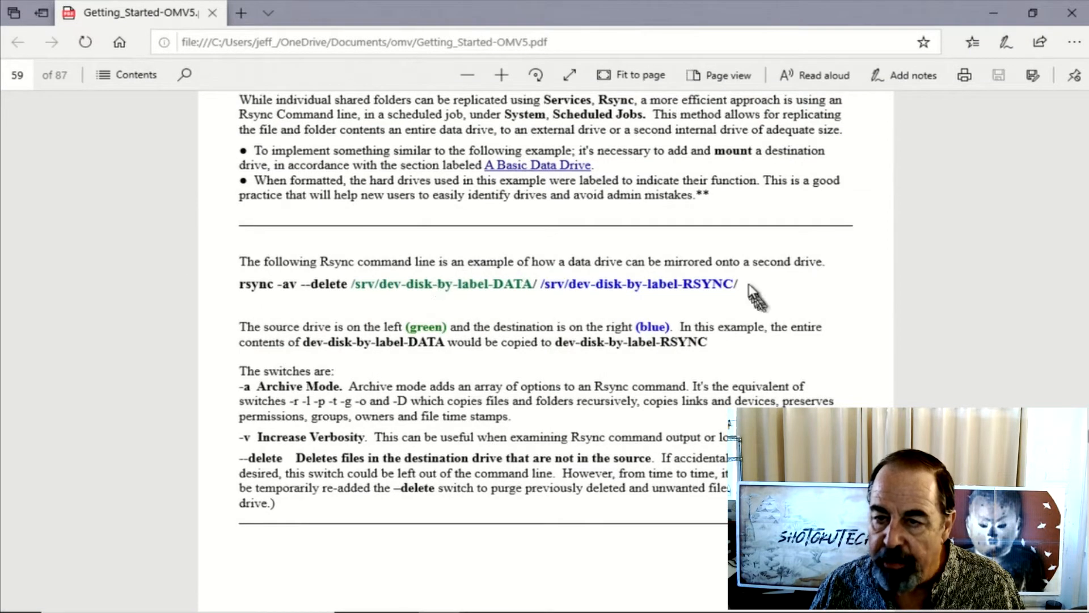
{"action": "double_click", "coordinate": [320, 286]}
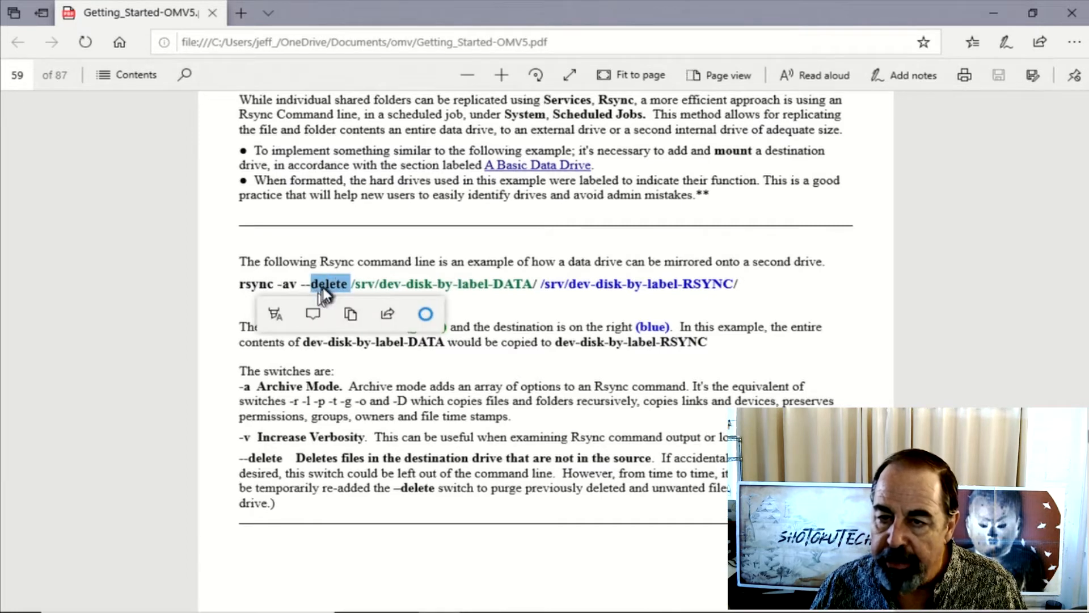
{"action": "left_click", "coordinate": [485, 372]}
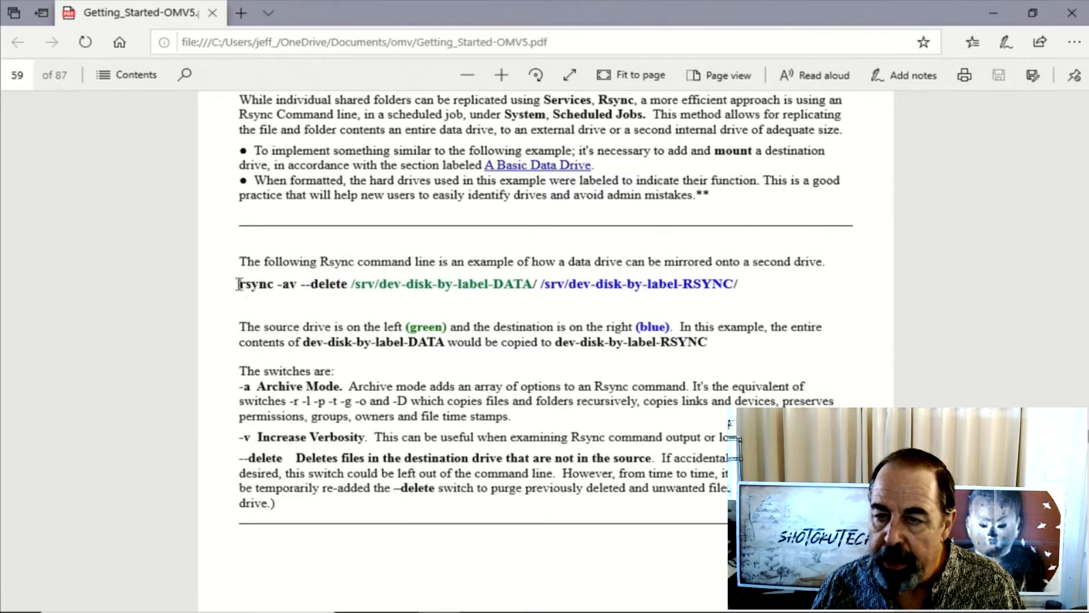
Step: Copy the example rsync command from the PDF guide into a new Notepad++ document and remove its --delete switch
{"action": "left_click_drag", "start_coordinate": [239, 282], "coordinate": [749, 292]}
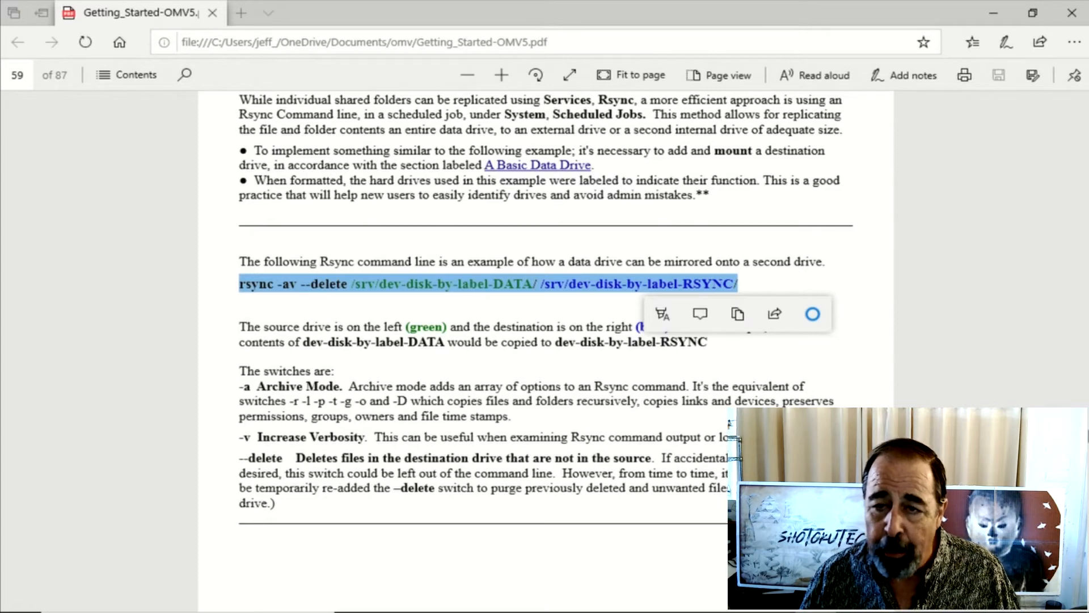
{"action": "left_click_drag", "start_coordinate": [1088, 2], "coordinate": [454, 225]}
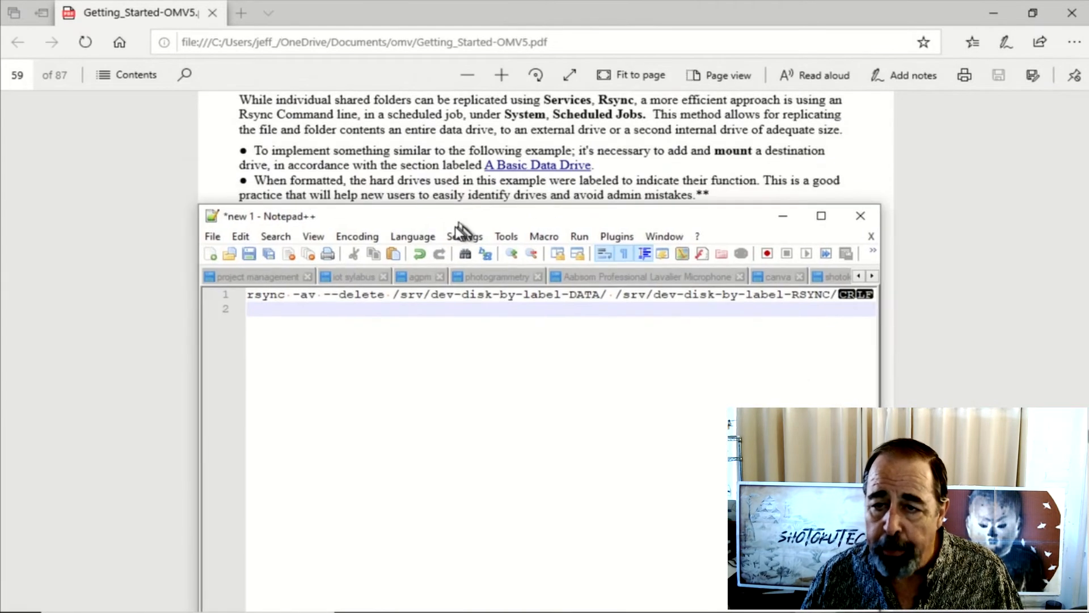
{"action": "left_click", "coordinate": [324, 295]}
{"action": "key", "text": "Delete"}
{"action": "key", "text": "Delete"}
{"action": "key", "text": "Delete"}
{"action": "key", "text": "Delete"}
{"action": "key", "text": "Delete"}
{"action": "key", "text": "Delete"}
{"action": "key", "text": "Delete"}
{"action": "key", "text": "Delete"}
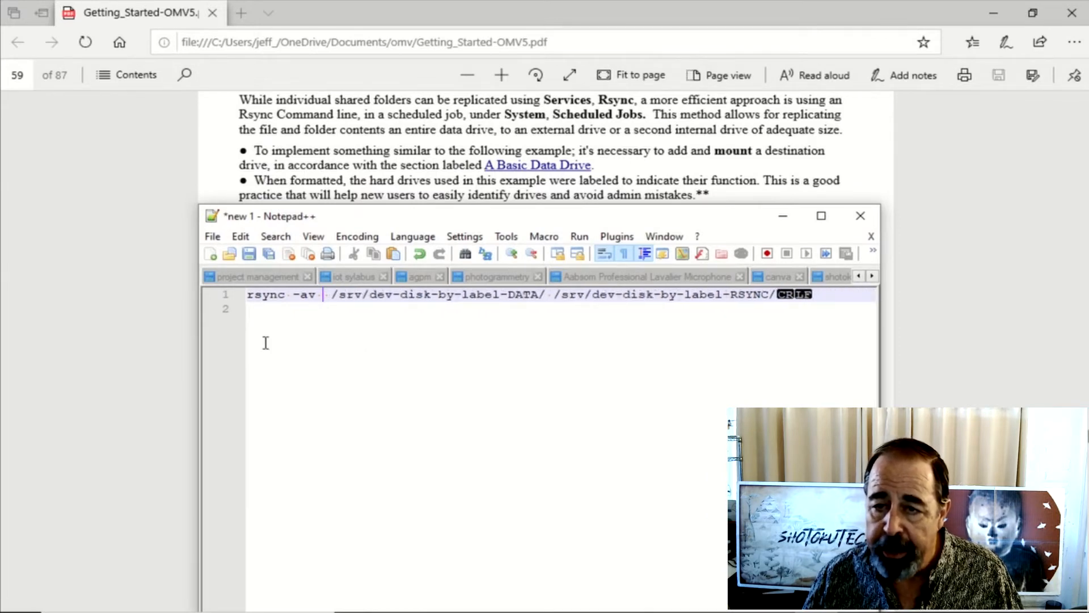
{"action": "key", "text": "Delete"}
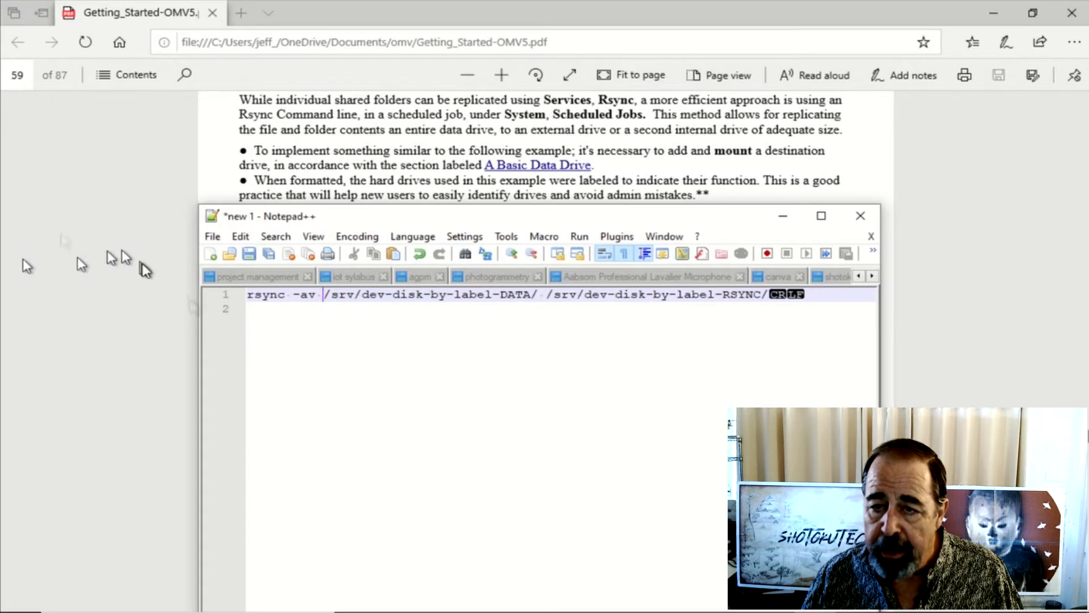
{"action": "left_click_drag", "start_coordinate": [359, 221], "coordinate": [374, 442]}
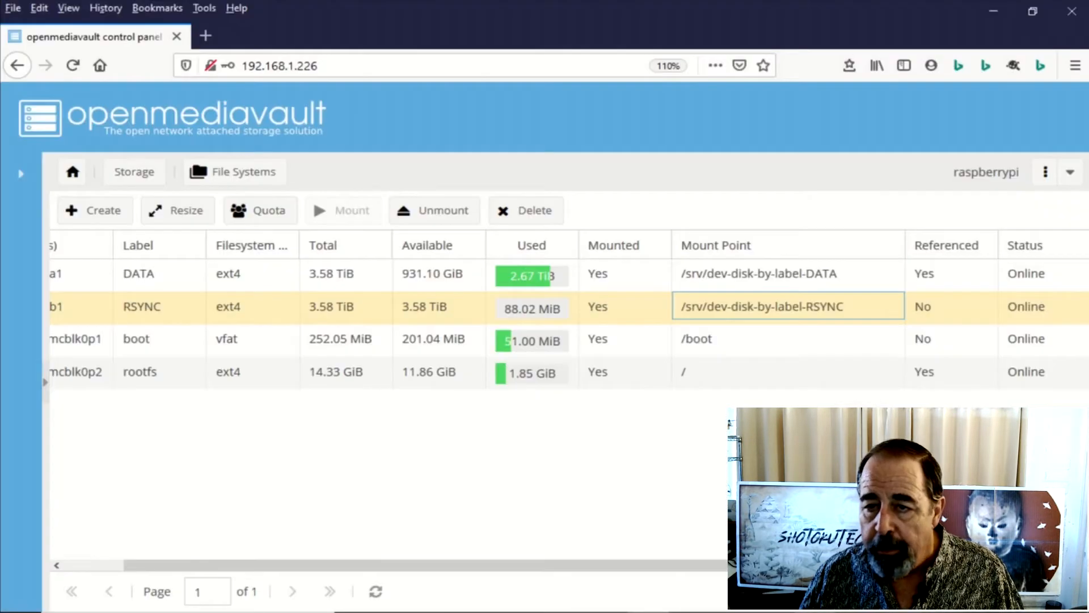
Step: Compare the source and destination paths of the command in Notepad++ with the DATA and RSYNC mount points in OpenMediaVault
{"action": "key", "text": "alt+Tab"}
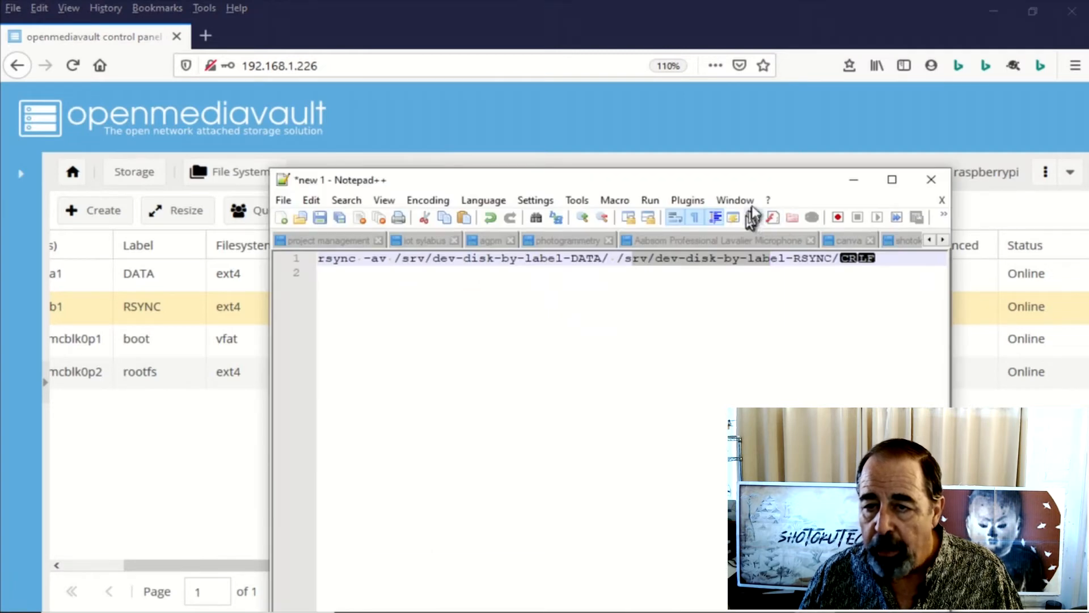
{"action": "left_click_drag", "start_coordinate": [753, 188], "coordinate": [807, 359]}
{"action": "left_click", "coordinate": [760, 465]}
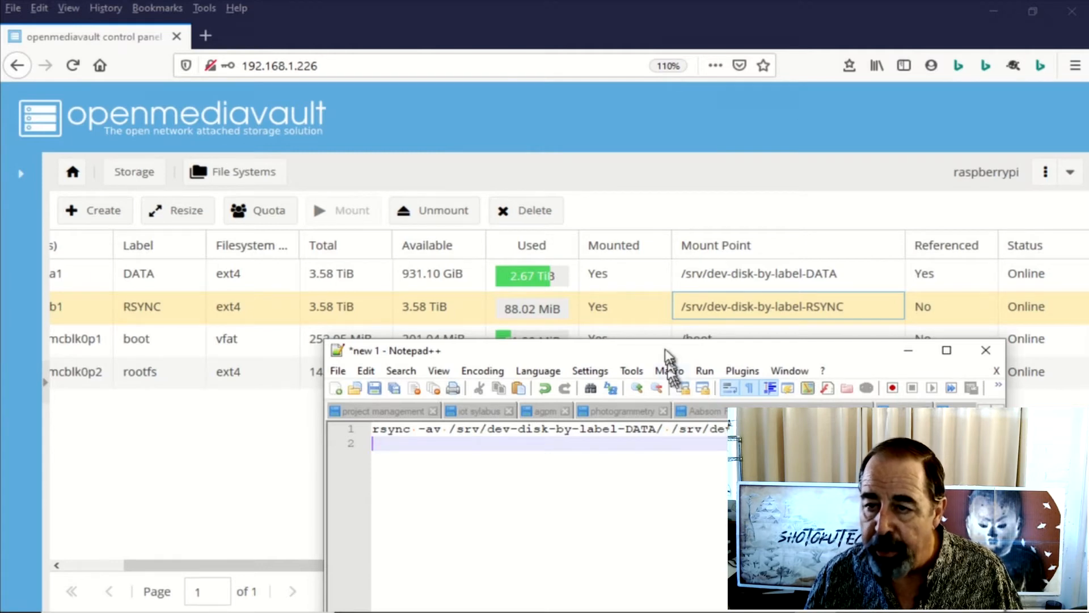
{"action": "left_click_drag", "start_coordinate": [663, 348], "coordinate": [680, 612]}
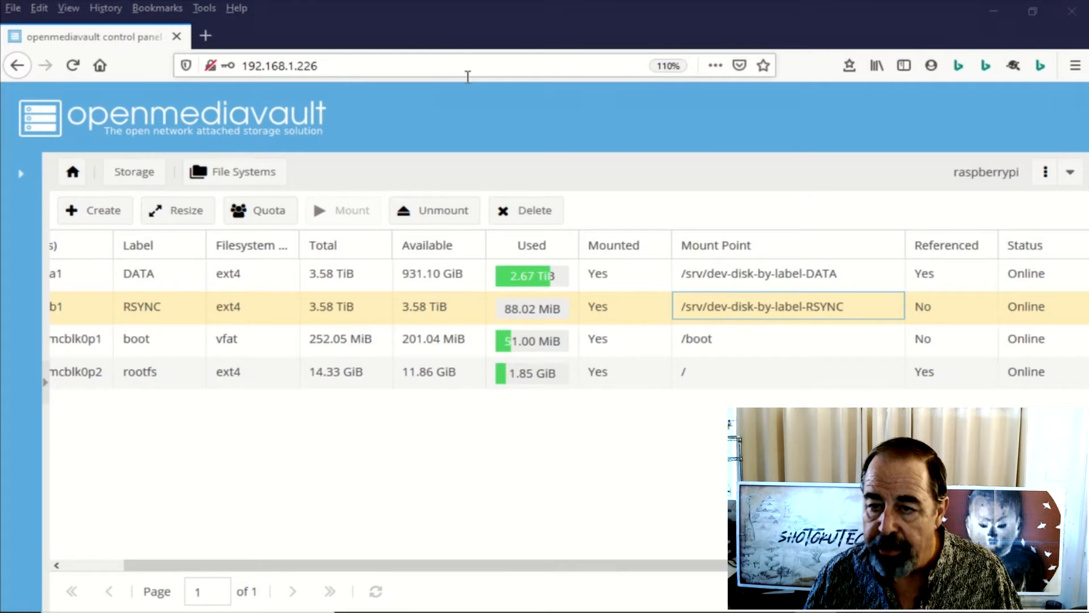
Step: Add a scheduled job running rsync -av /srv/dev-disk-by-label-DATA/ /srv/dev-disk-by-label-RSYNC/ as root at a certain date, with Monday as its weekday
{"action": "left_click", "coordinate": [73, 171]}
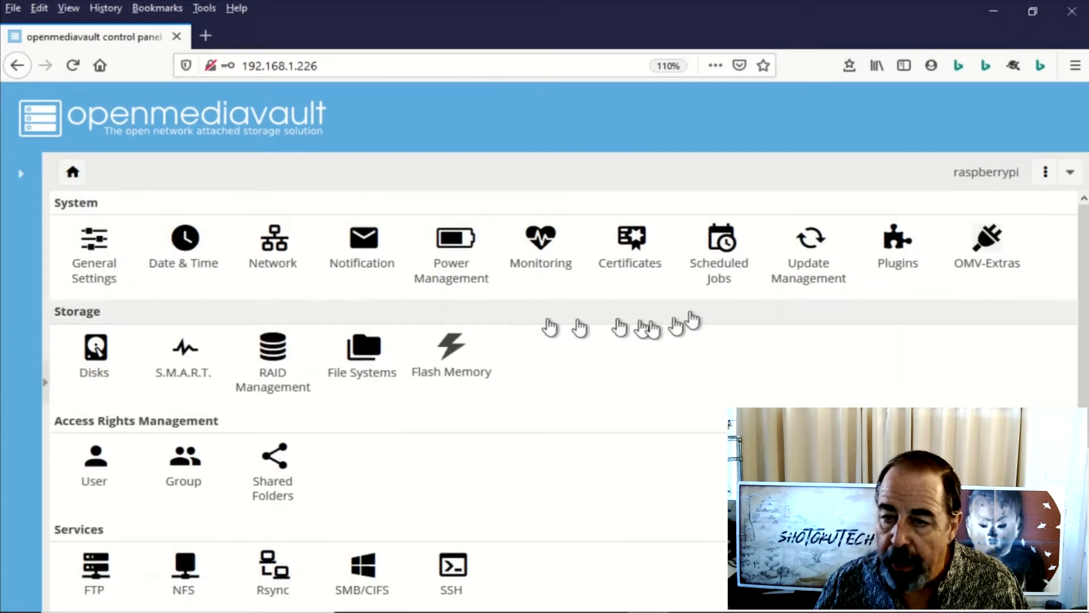
{"action": "left_click", "coordinate": [720, 247]}
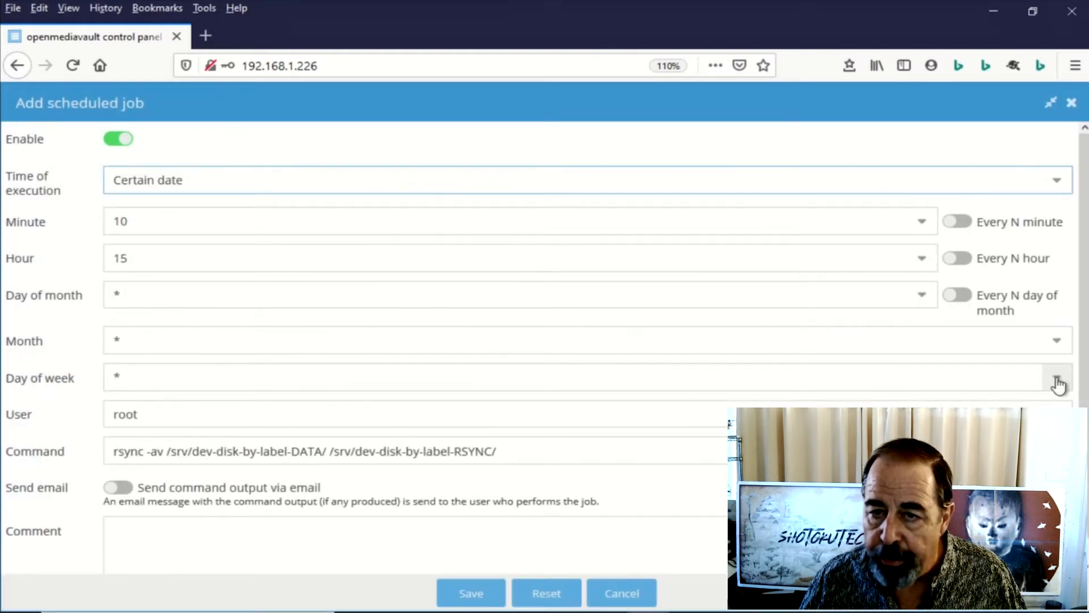
{"action": "left_click", "coordinate": [1056, 380]}
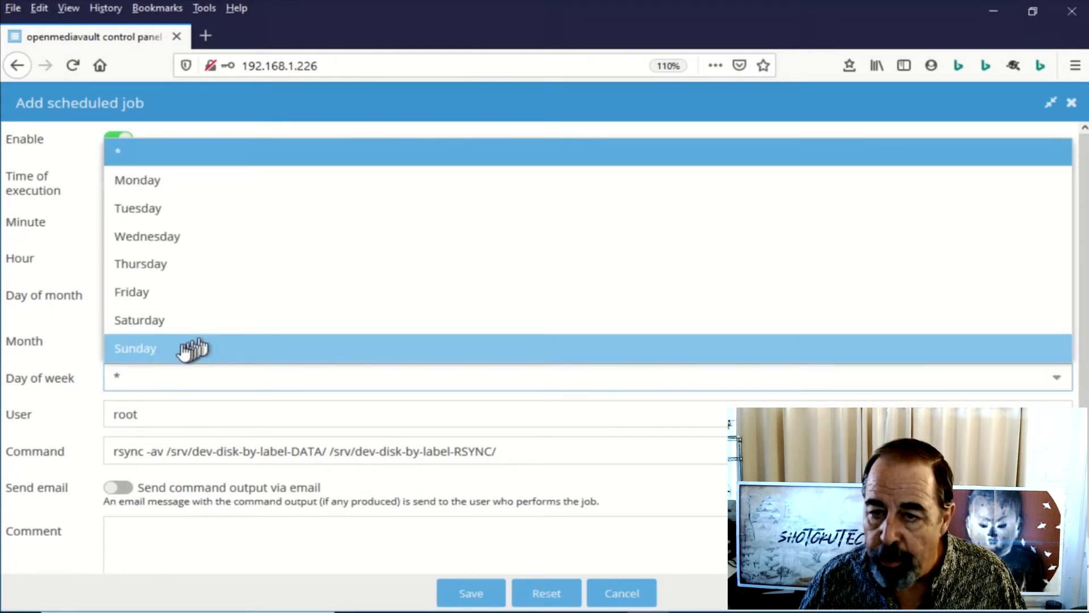
{"action": "left_click", "coordinate": [141, 198]}
Step: Set the scheduled job's minute and hour to 0 and save the job
{"action": "left_click", "coordinate": [123, 223]}
{"action": "double_click", "coordinate": [123, 223]}
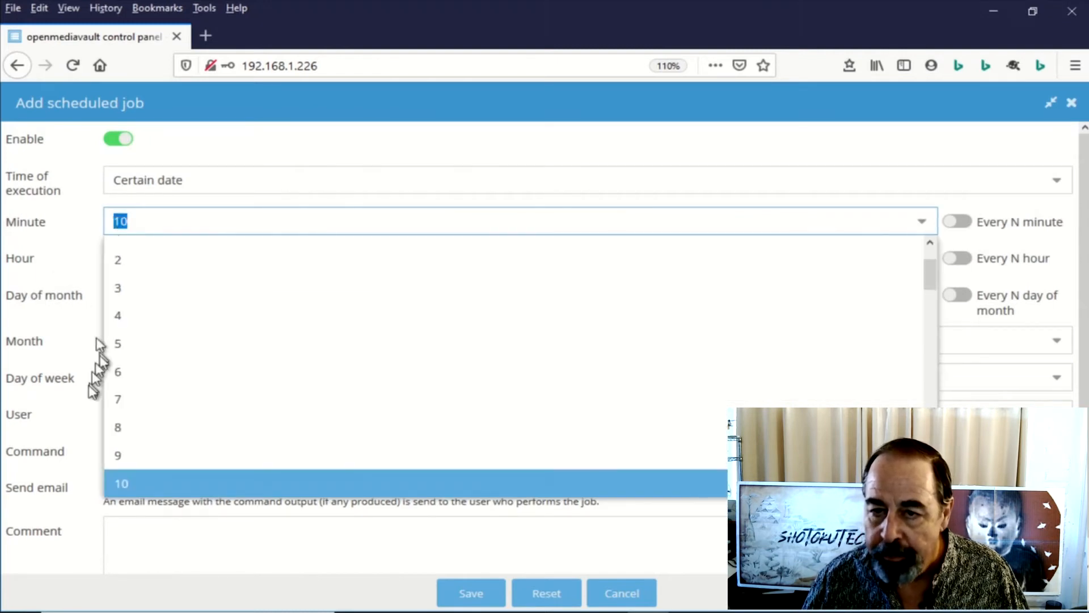
{"action": "scroll", "coordinate": [165, 316], "scroll_direction": "up", "scroll_amount": 2}
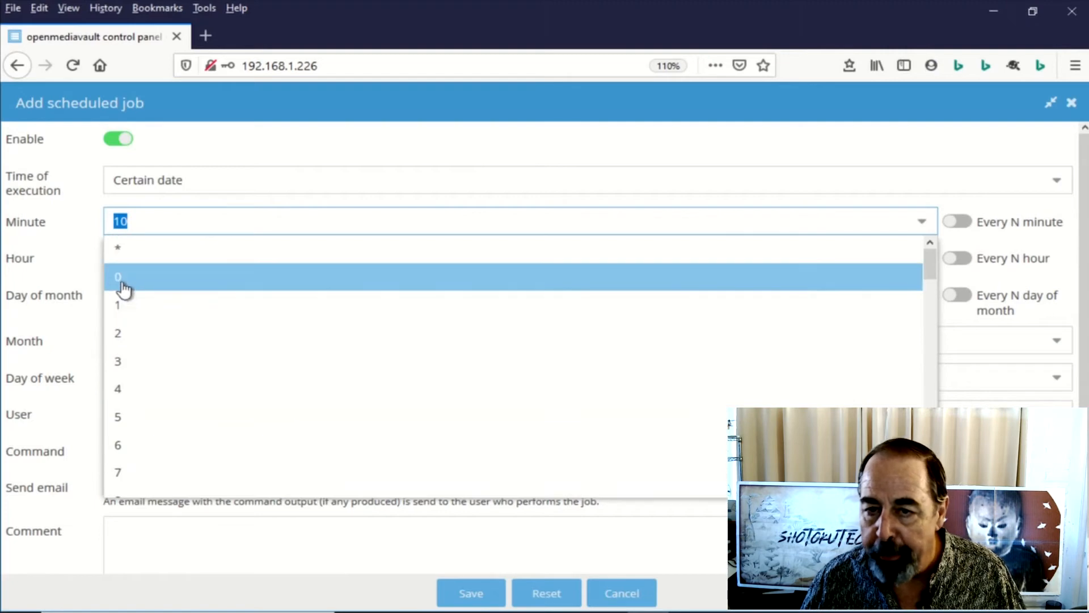
{"action": "left_click", "coordinate": [126, 282]}
{"action": "left_click", "coordinate": [147, 261]}
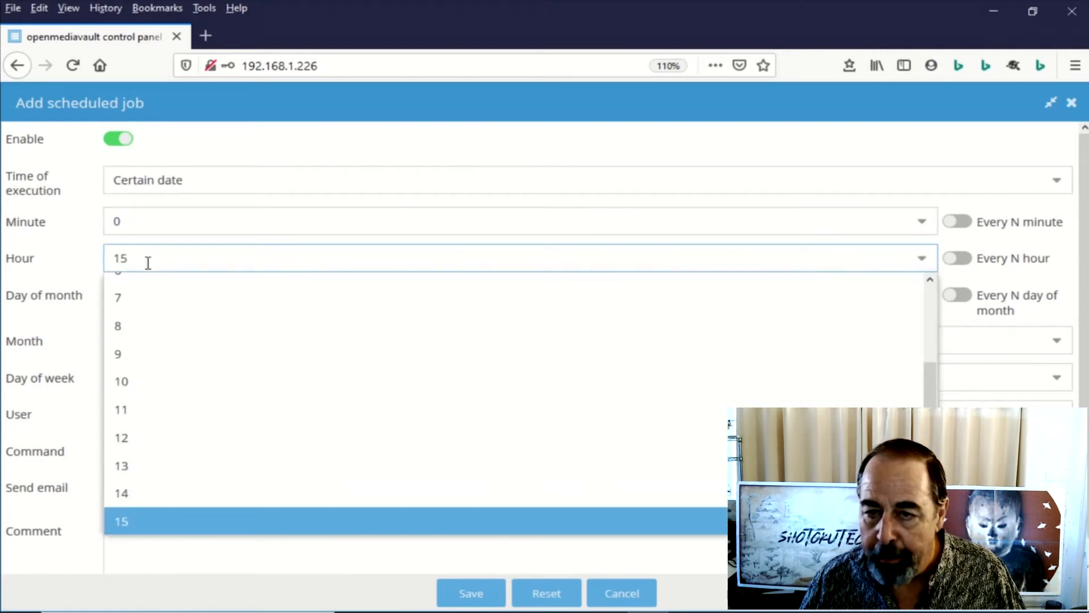
{"action": "scroll", "coordinate": [143, 320], "scroll_direction": "up", "scroll_amount": 3}
{"action": "left_click", "coordinate": [135, 319]}
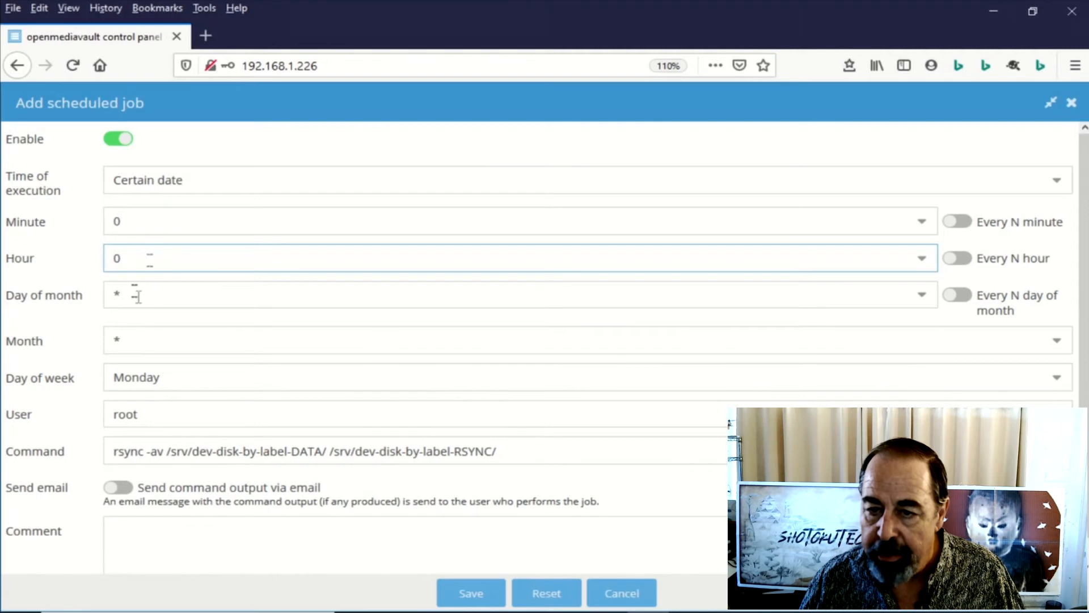
{"action": "left_click", "coordinate": [472, 596]}
Step: Apply the configuration changes and start the rsync scheduled job manually
{"action": "left_click", "coordinate": [419, 284]}
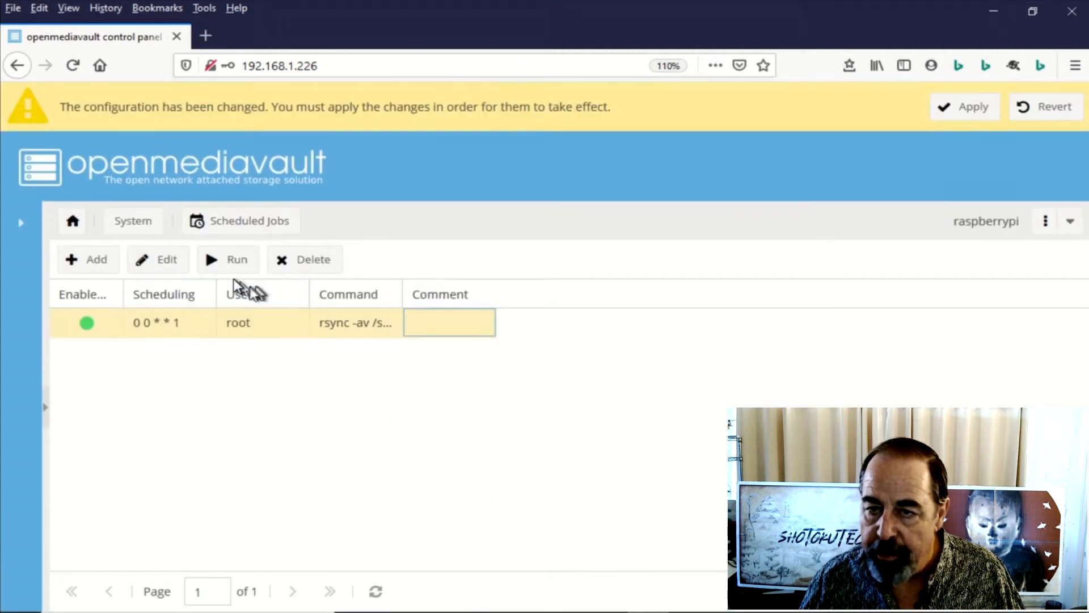
{"action": "left_click", "coordinate": [960, 111]}
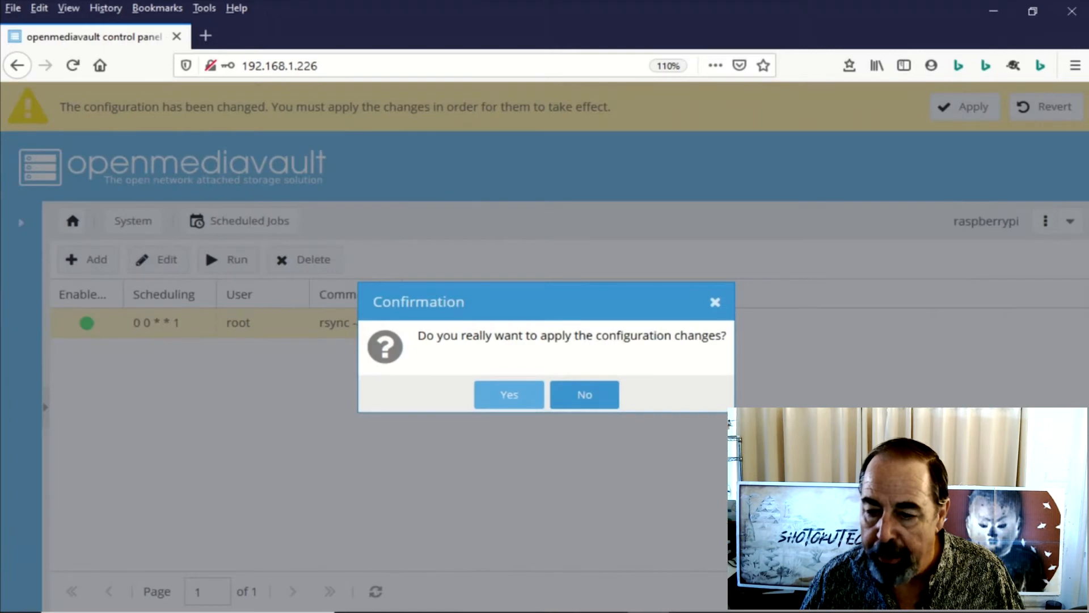
{"action": "left_click", "coordinate": [530, 393]}
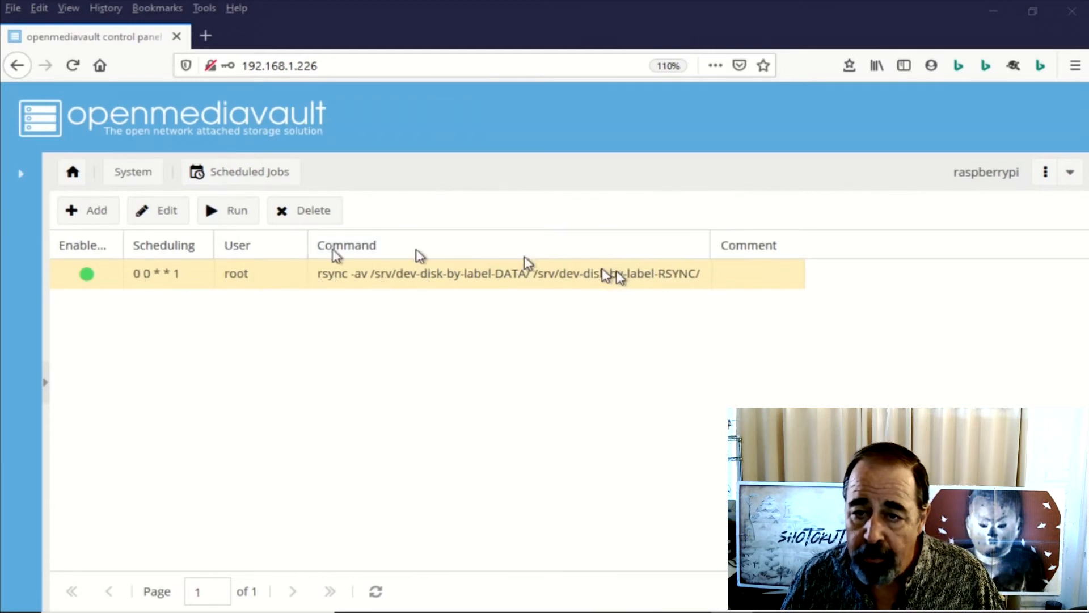
{"action": "left_click", "coordinate": [236, 214]}
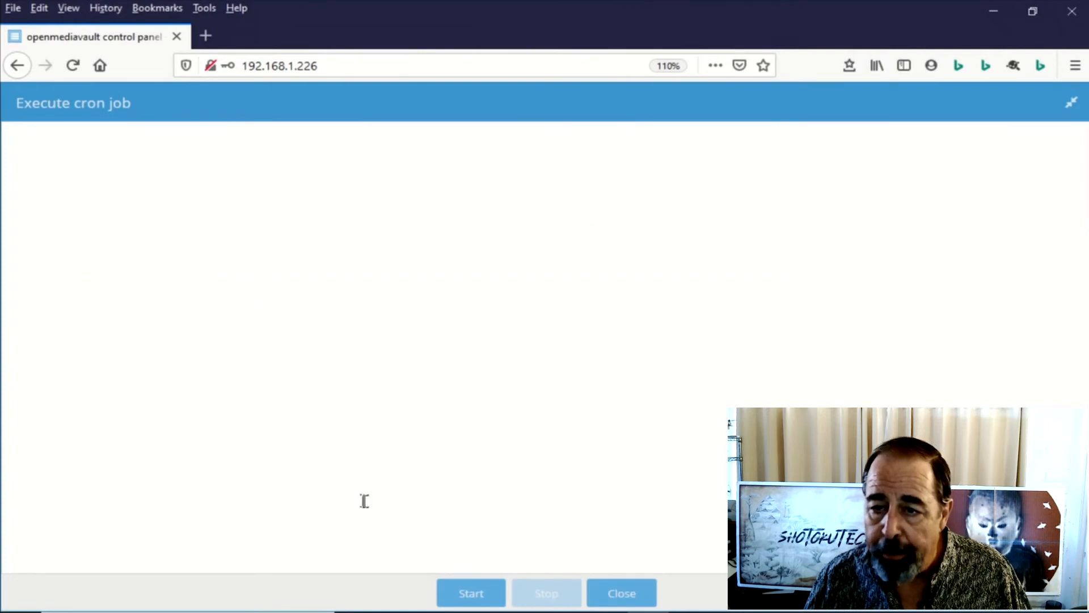
{"action": "left_click", "coordinate": [472, 595]}
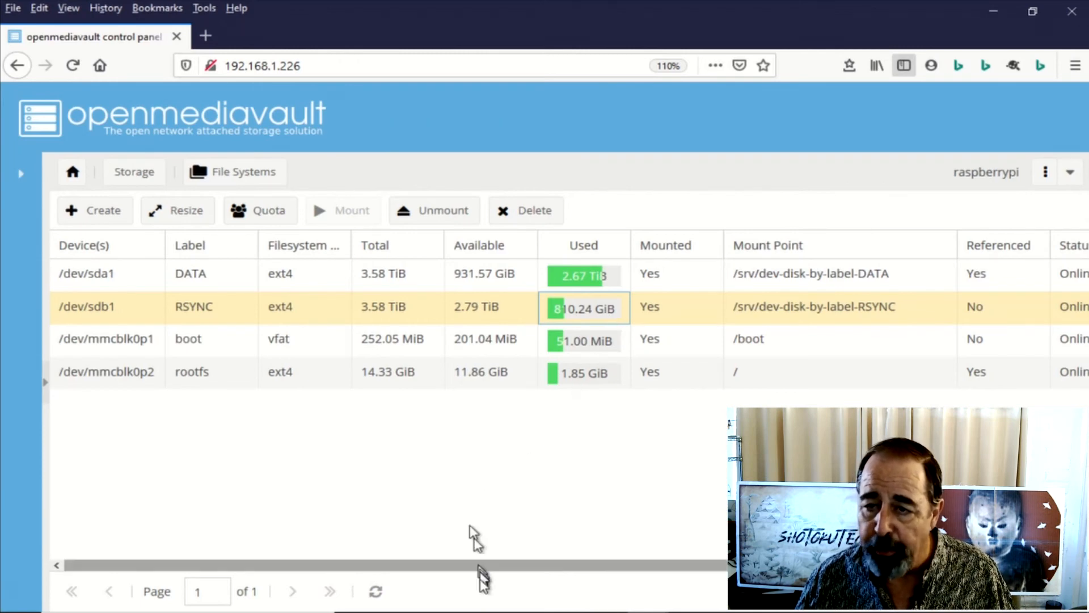
Step: Open the Home shared folder for editing and show the devices it can be pointed to
{"action": "left_click", "coordinate": [72, 173]}
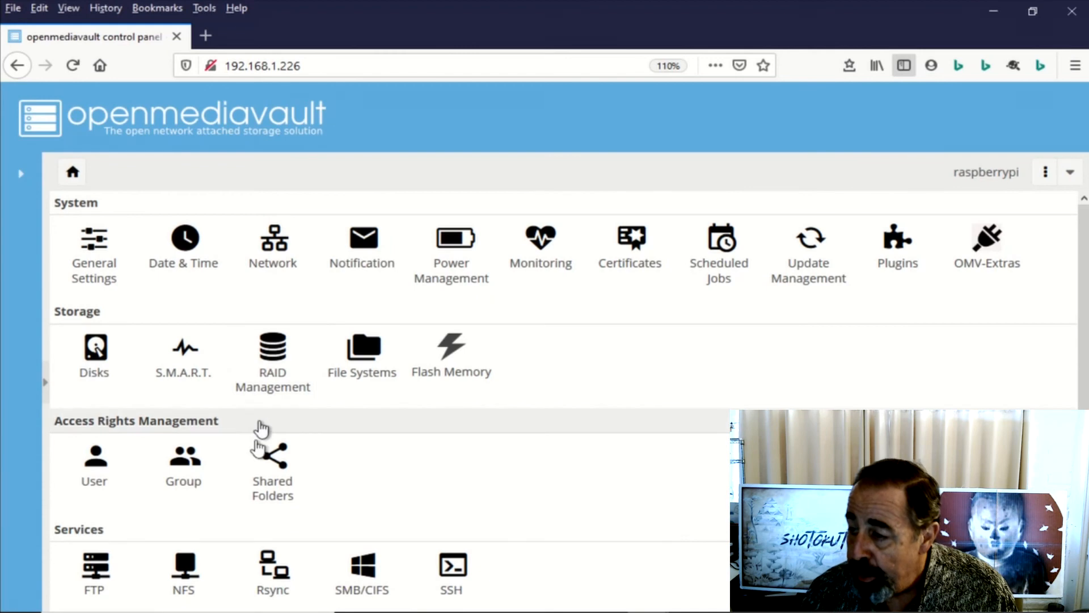
{"action": "left_click", "coordinate": [278, 475]}
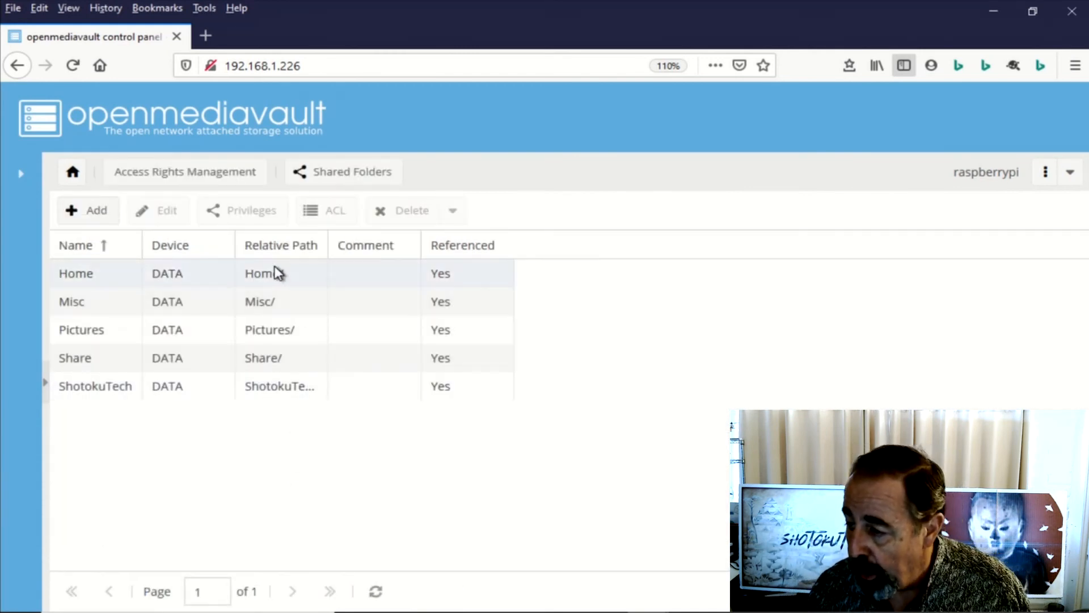
{"action": "left_click", "coordinate": [282, 276]}
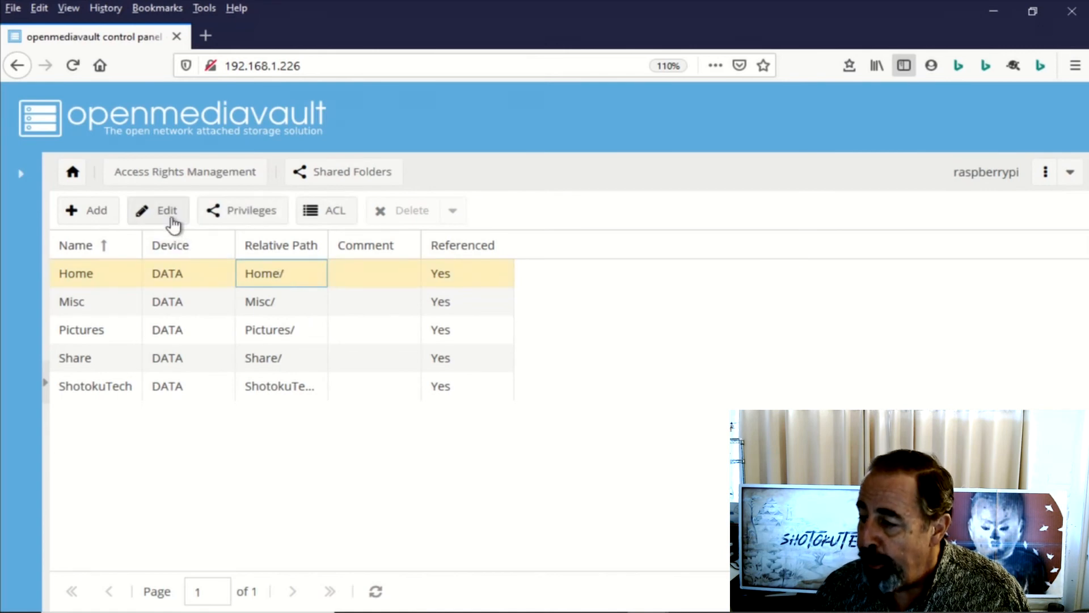
{"action": "left_click", "coordinate": [172, 219]}
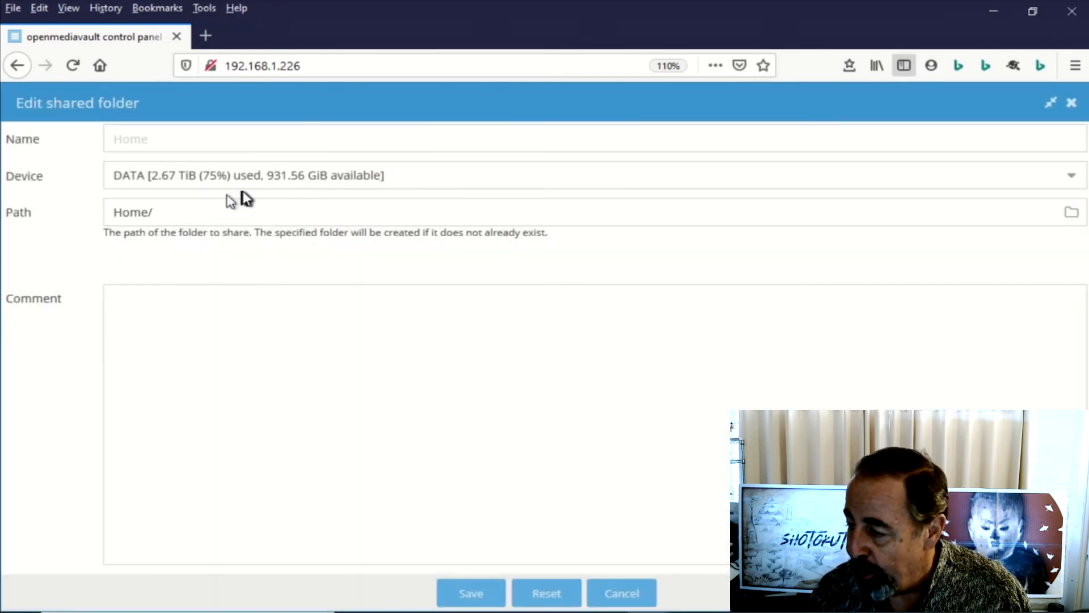
{"action": "left_click", "coordinate": [1068, 177]}
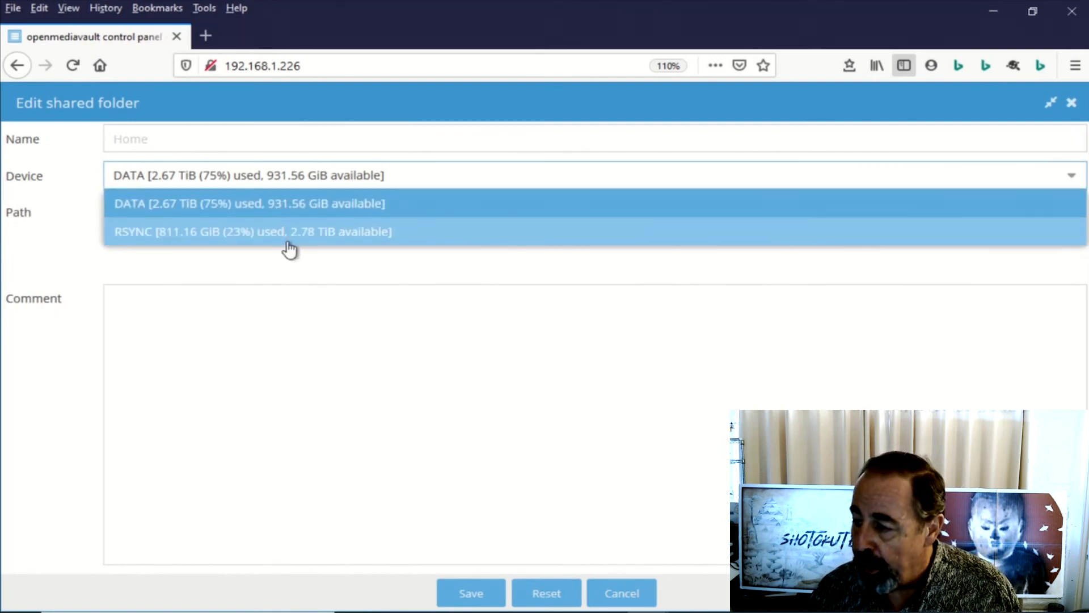
Step: Switch to the PDF guide and find the Full Disk Mirroring / Backup with Rsync chapter in its table of contents
{"action": "scroll", "coordinate": [607, 421], "scroll_direction": "down", "scroll_amount": 3}
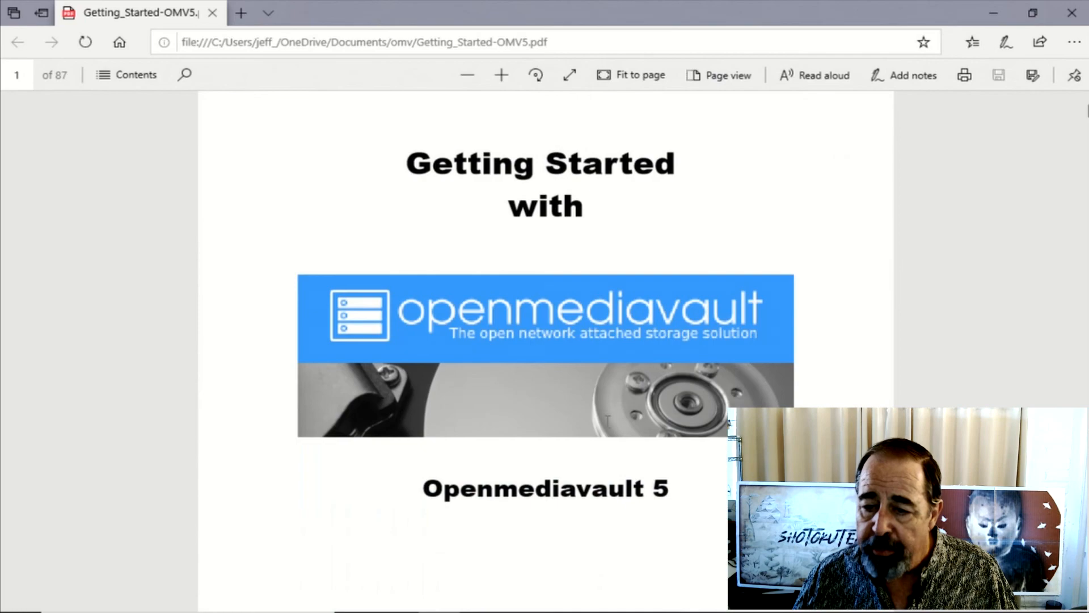
{"action": "scroll", "coordinate": [612, 430], "scroll_direction": "down", "scroll_amount": 15}
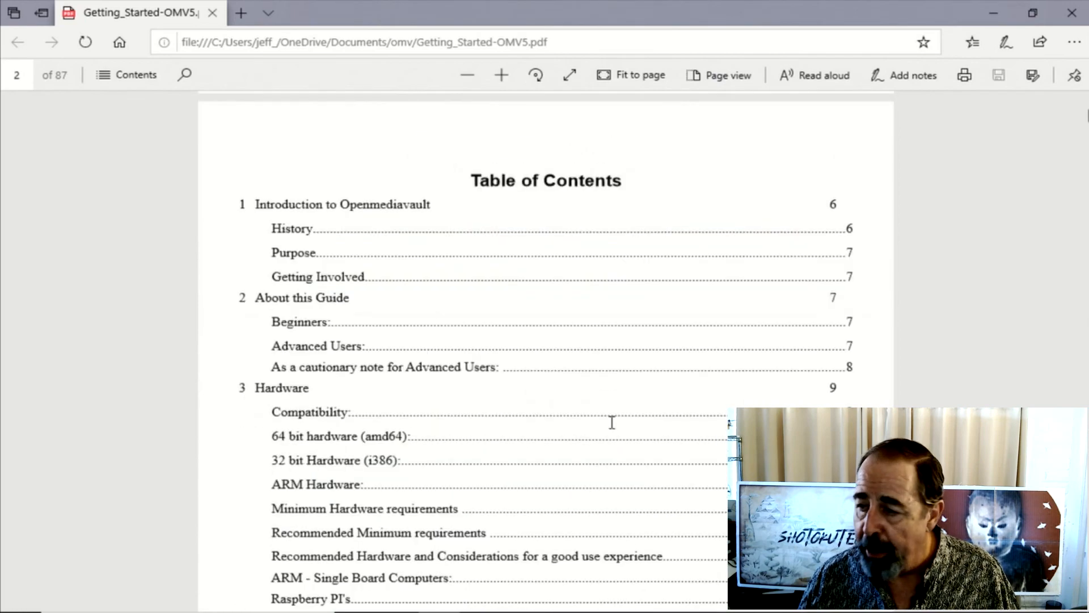
{"action": "scroll", "coordinate": [617, 429], "scroll_direction": "down", "scroll_amount": 8}
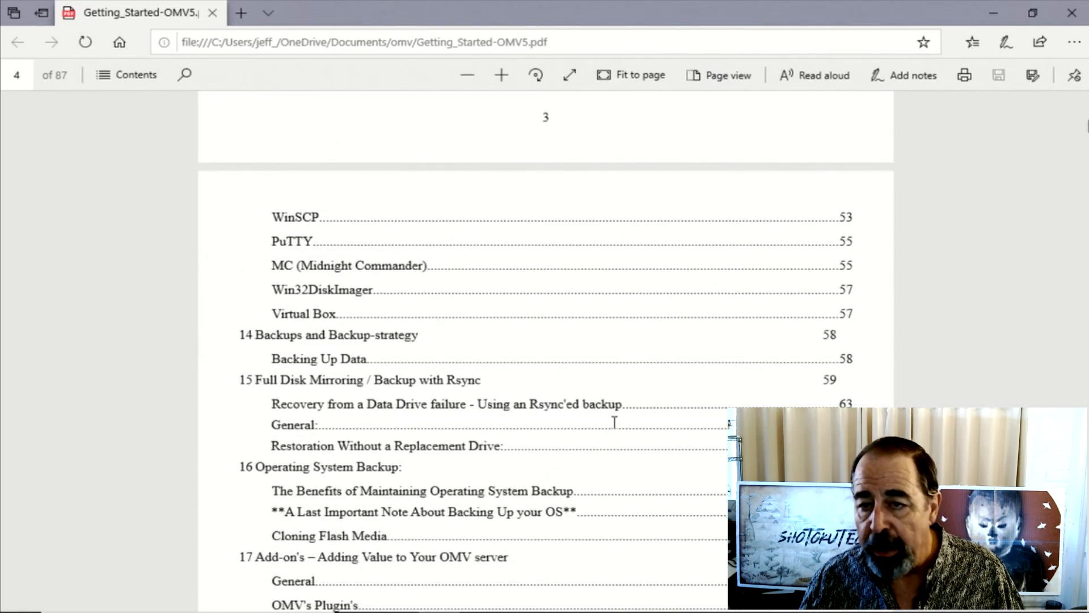
{"action": "left_click_drag", "start_coordinate": [239, 380], "coordinate": [521, 444]}
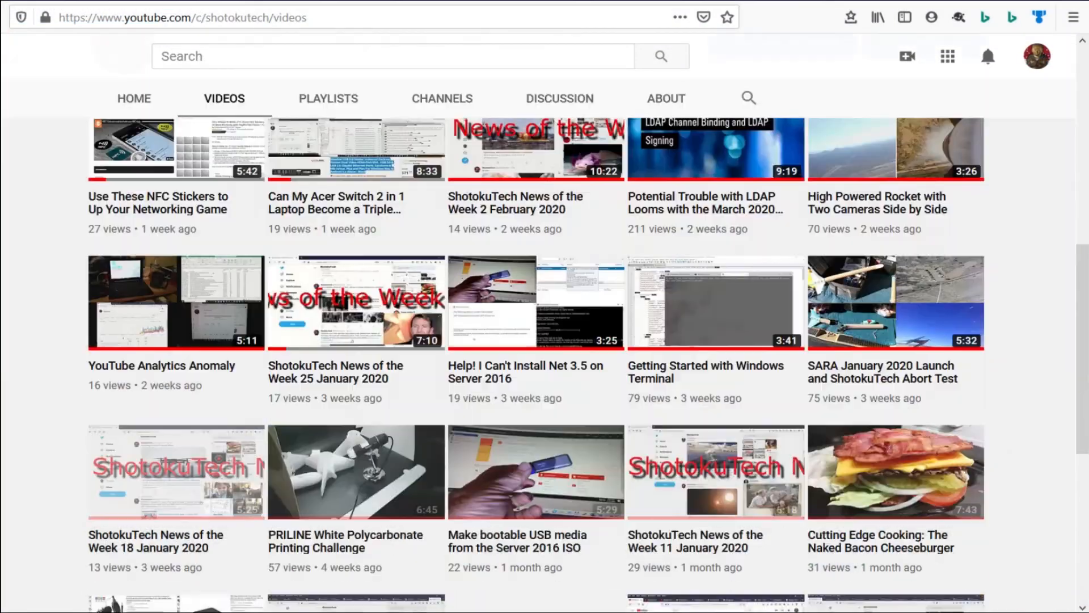
Step: Switch to the ShotokuTech YouTube channel and browse its list of videos
{"action": "scroll", "coordinate": [536, 341], "scroll_direction": "down", "scroll_amount": 15}
{"action": "scroll", "coordinate": [536, 363], "scroll_direction": "down", "scroll_amount": 20}
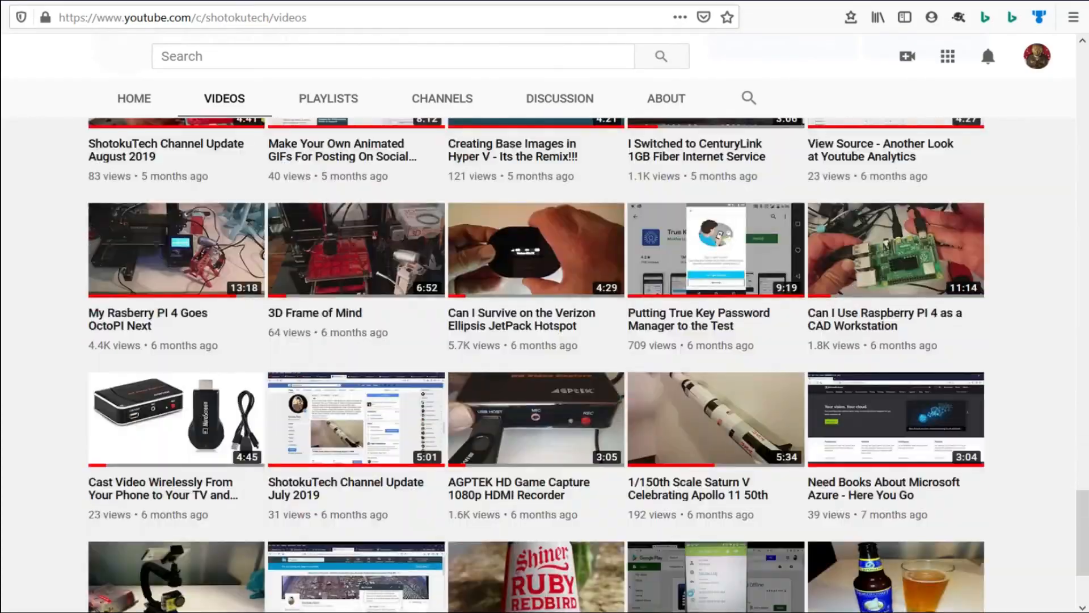
{"action": "scroll", "coordinate": [536, 363], "scroll_direction": "down", "scroll_amount": 15}
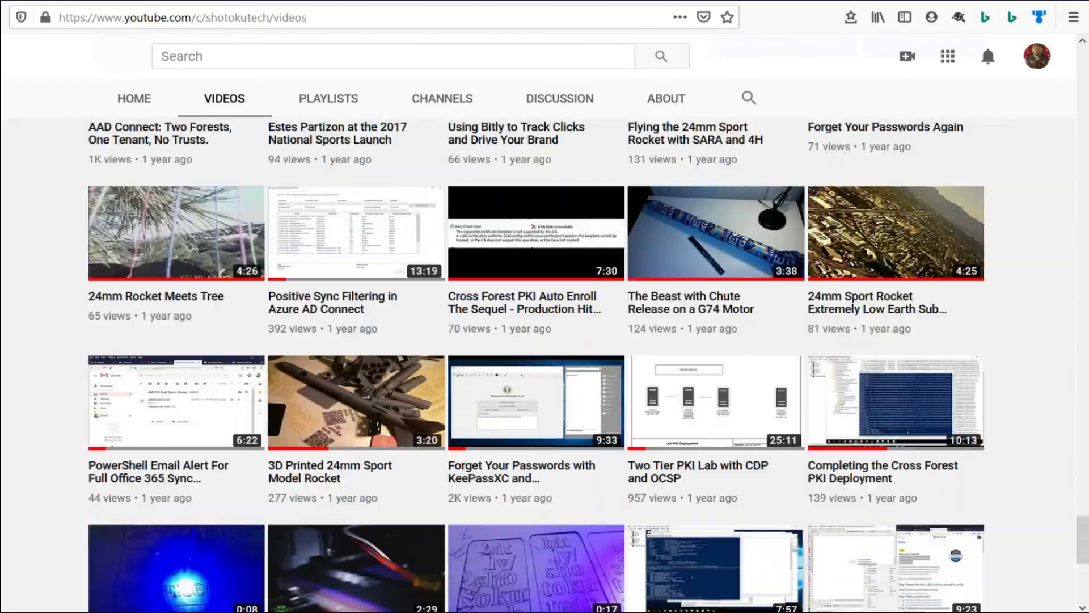
{"action": "scroll", "coordinate": [536, 363], "scroll_direction": "up", "scroll_amount": 7}
{"action": "scroll", "coordinate": [536, 363], "scroll_direction": "up", "scroll_amount": 20}
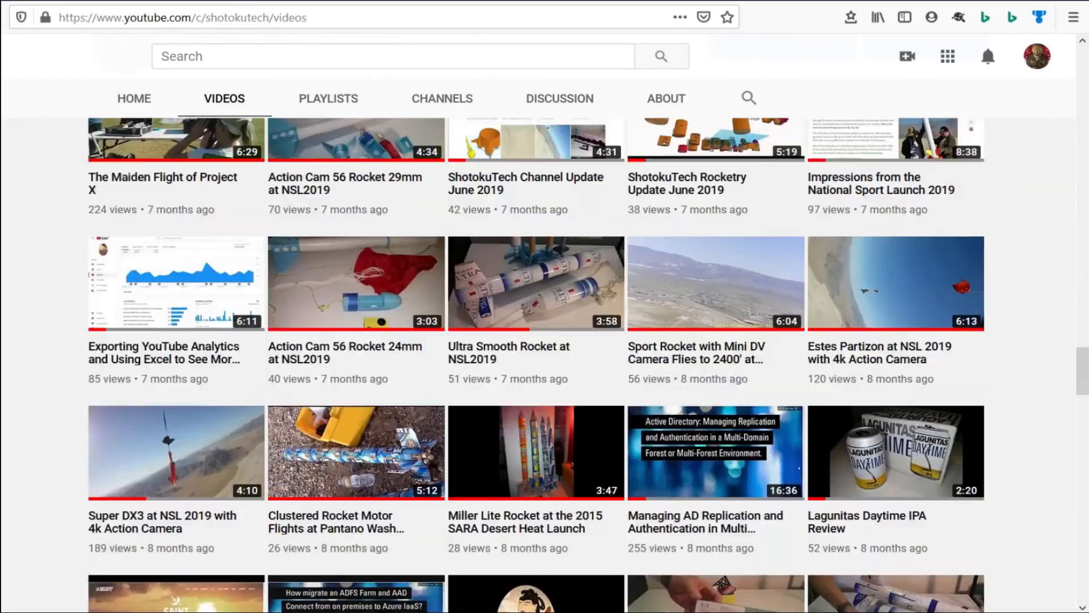
{"action": "scroll", "coordinate": [536, 363], "scroll_direction": "up", "scroll_amount": 15}
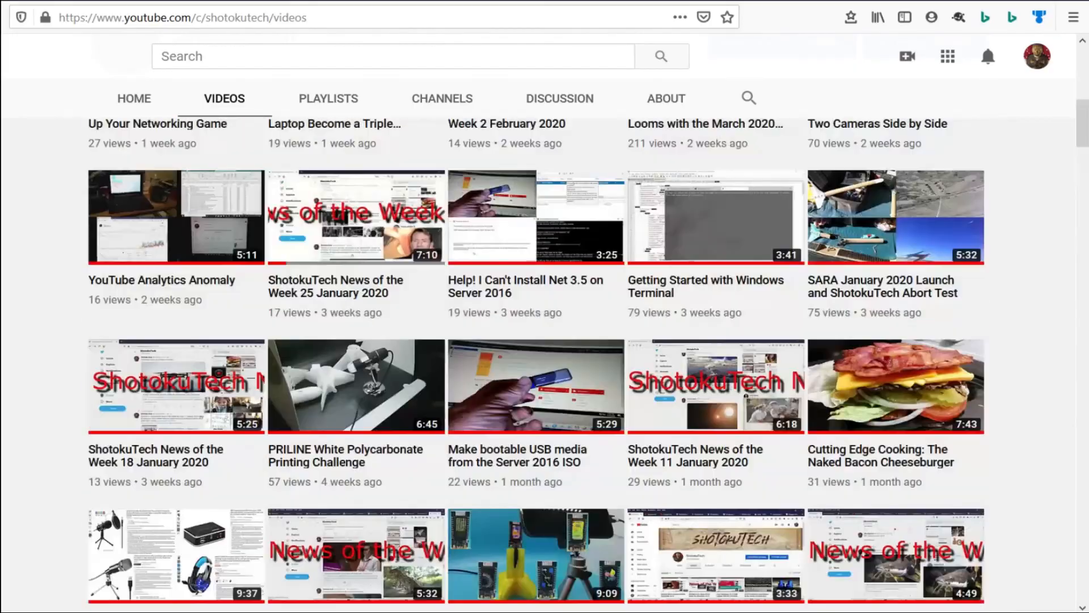